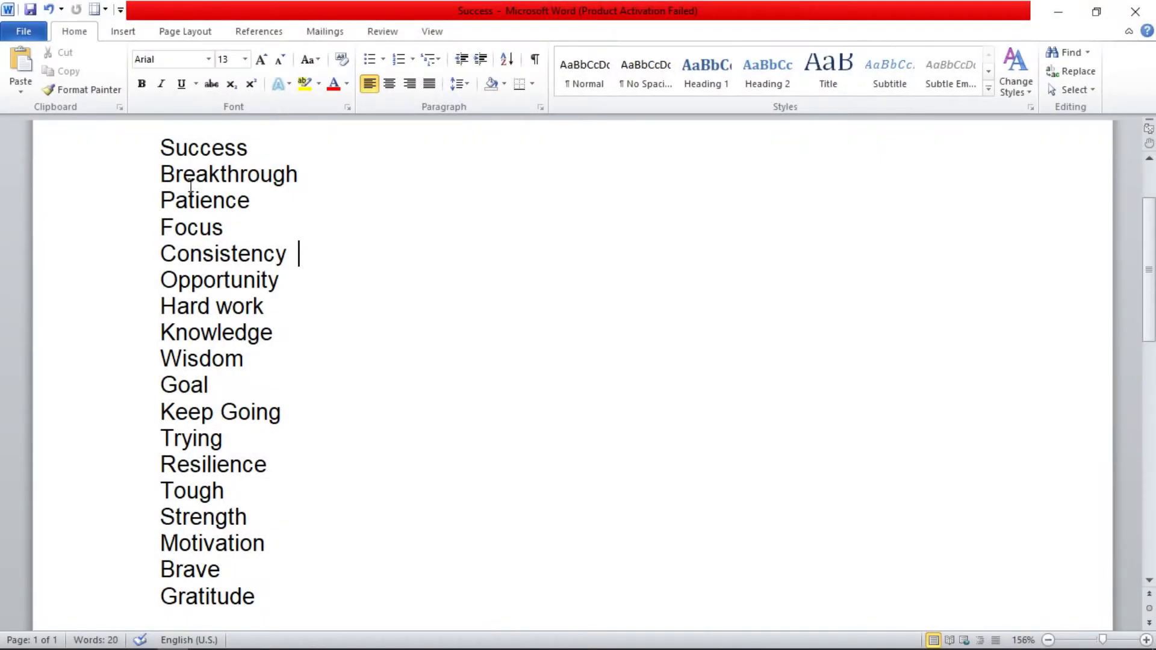
Highlight 'Patience' in yellow in the Word list.
mouse_move(159, 147)
mouse_down()
mouse_move(268, 376)
mouse_move(279, 604)
mouse_up()
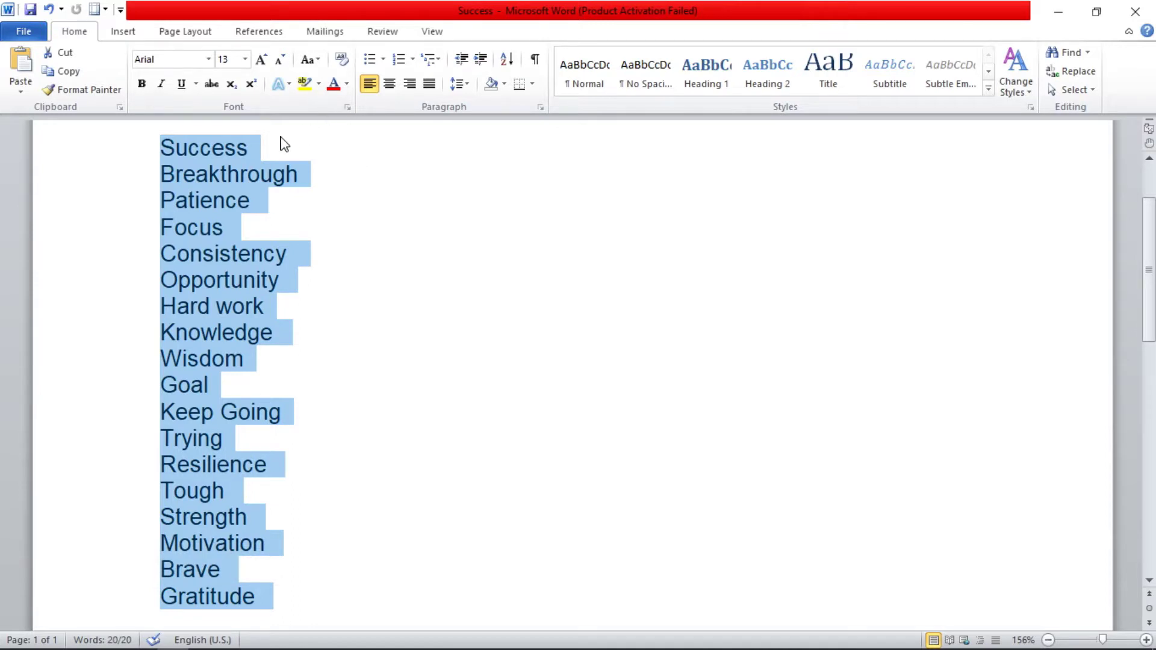
click(259, 153)
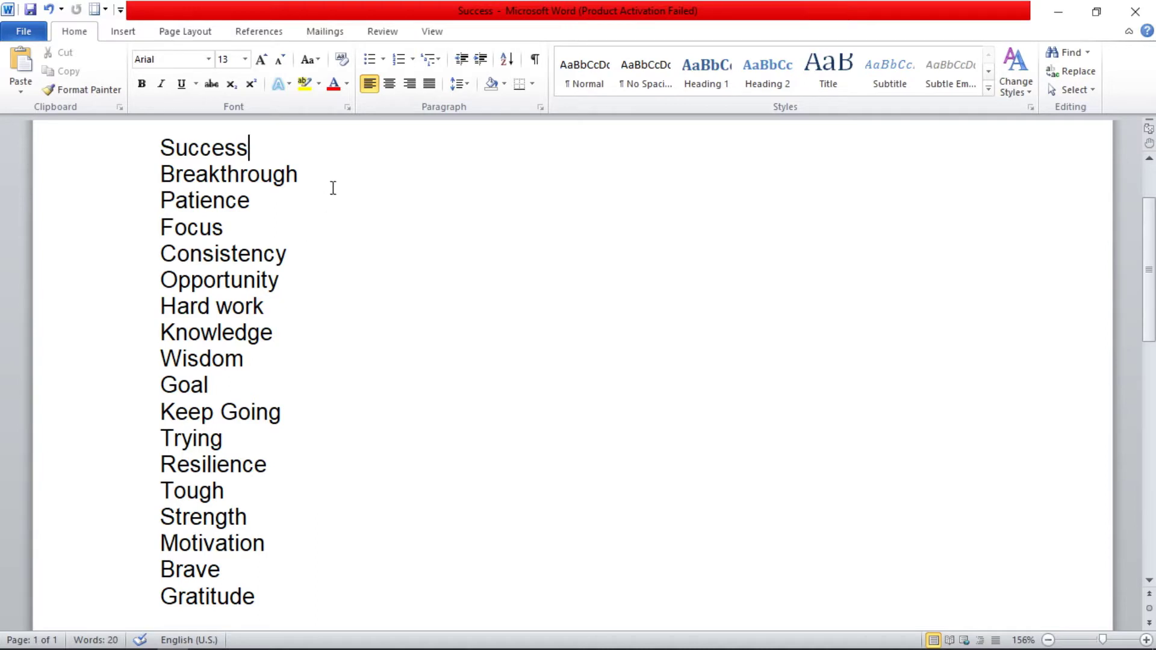
drag(268, 202, 158, 198)
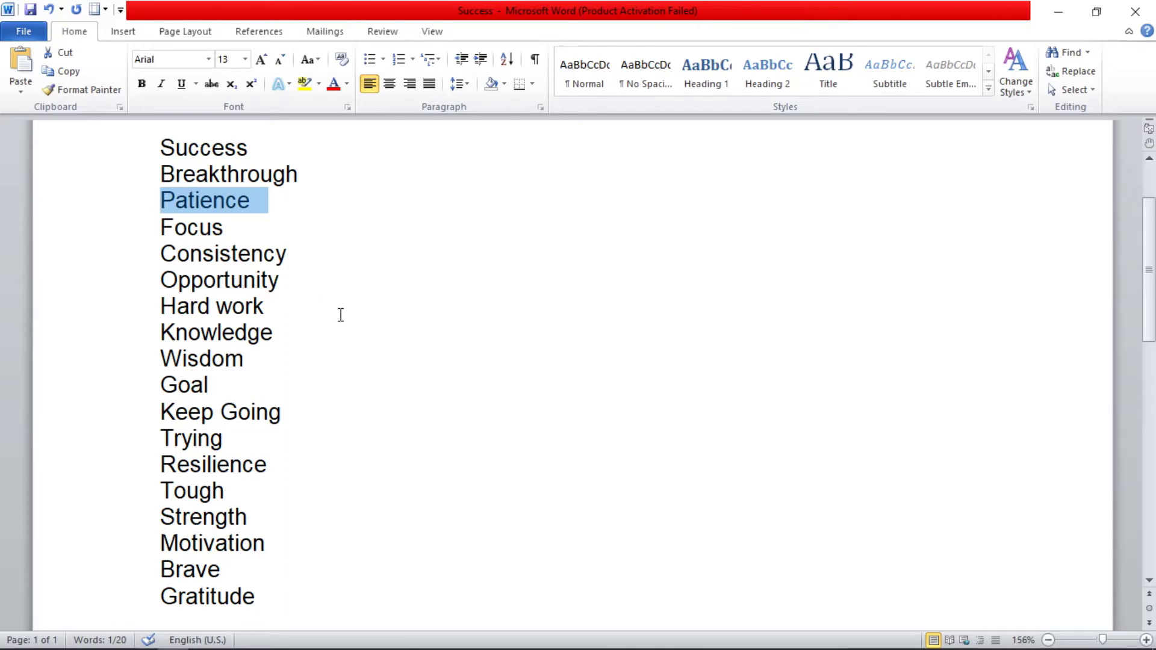
click(309, 90)
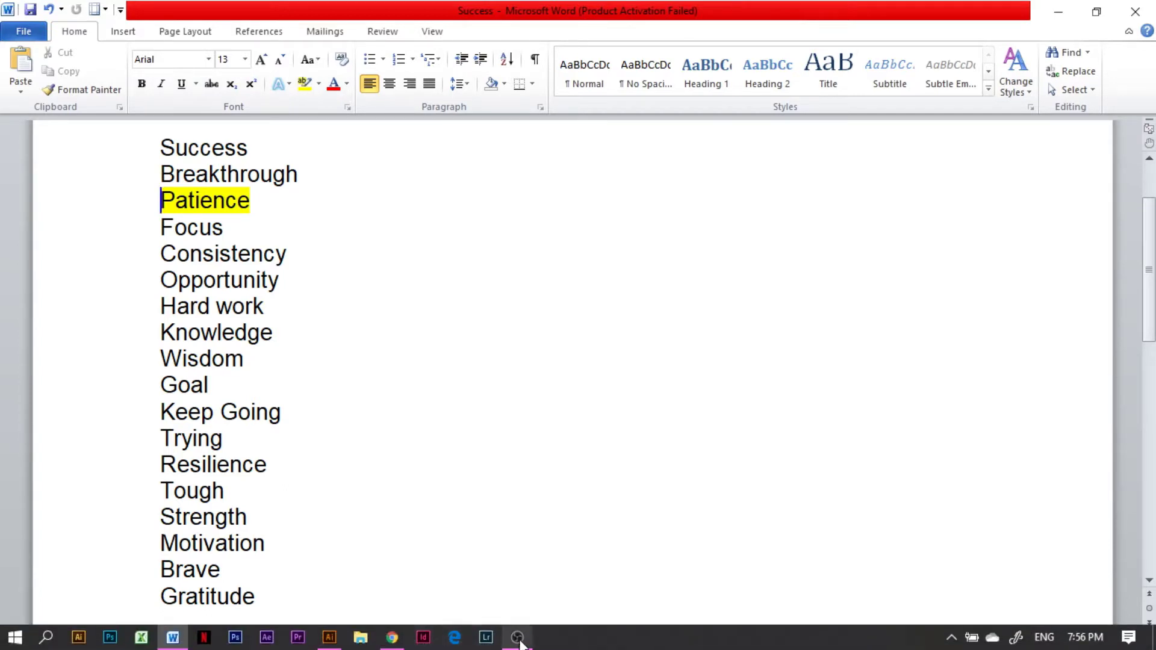
In Illustrator, draw an area text frame near the page centre and type 'Patience'.
click(329, 637)
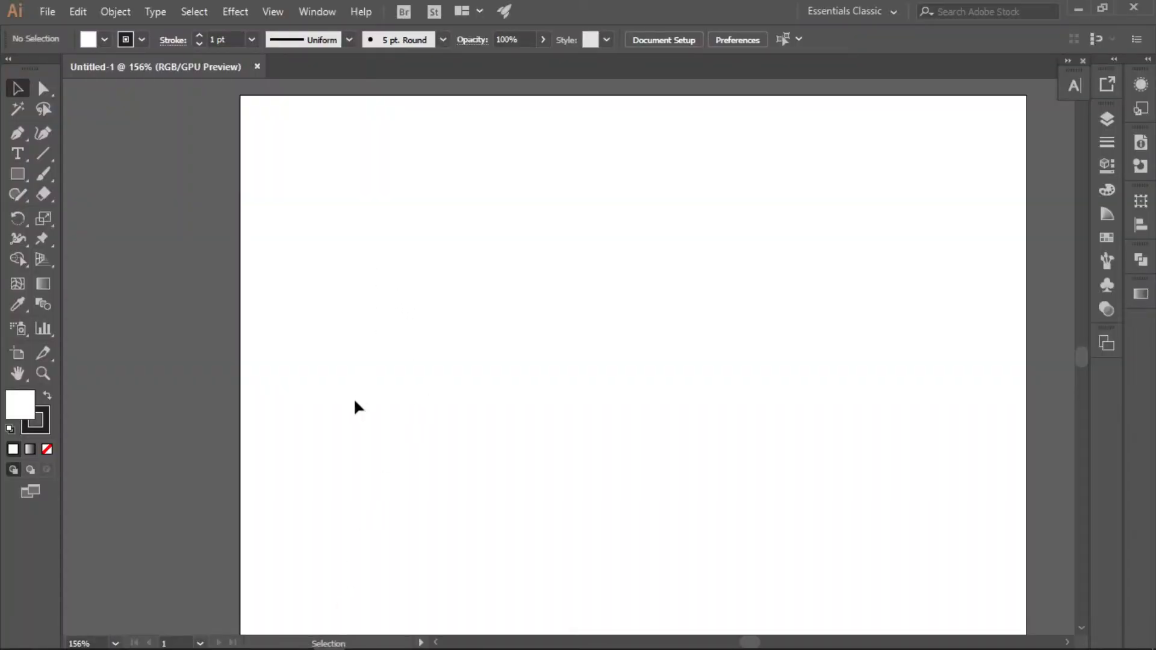
click(17, 154)
key(t)
mouse_move(436, 282)
mouse_down()
mouse_move(806, 444)
mouse_move(849, 448)
mouse_up()
text(Patience)
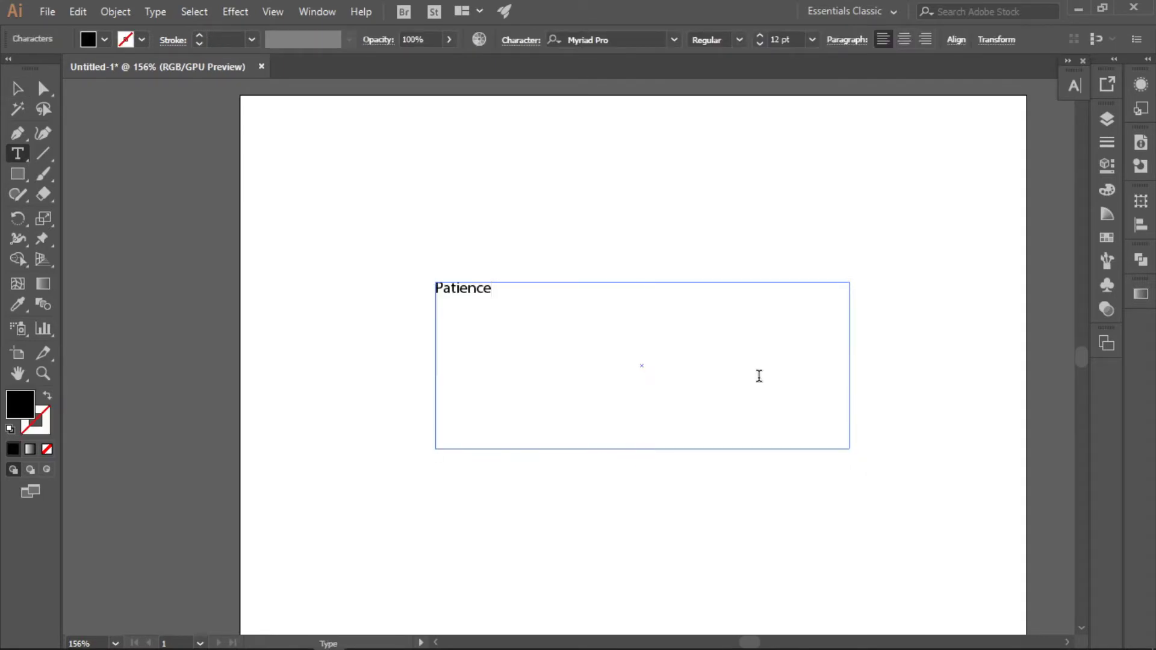
Set 'Patience' to 100 pt font size.
drag(541, 290, 374, 276)
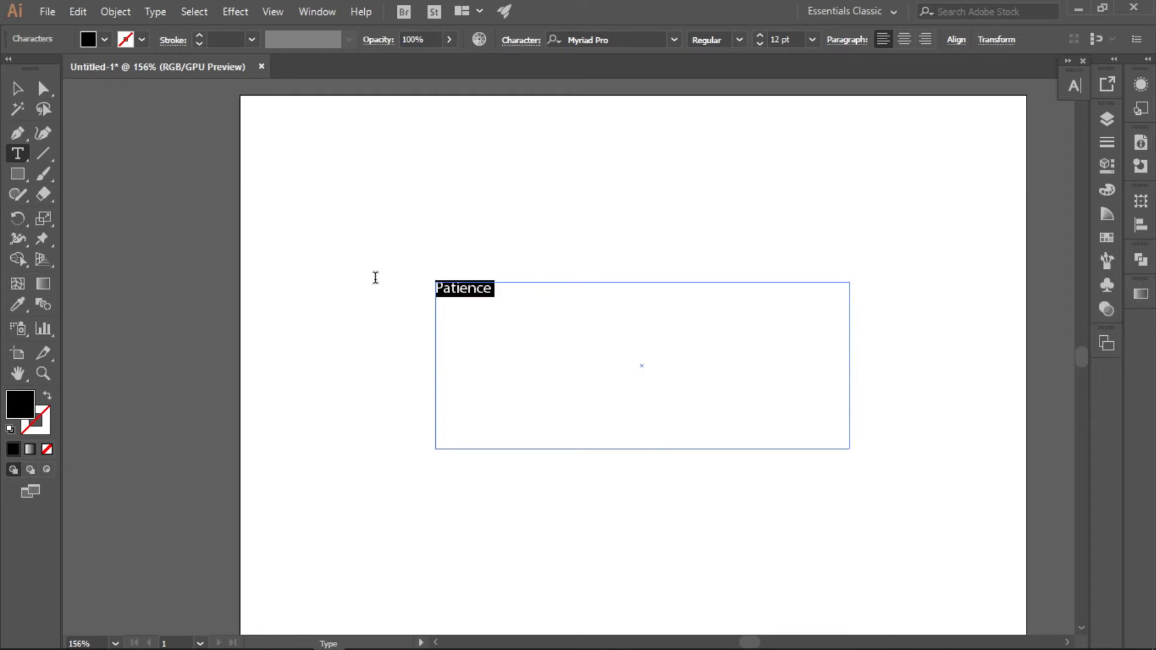
click(782, 39)
text(100pt)
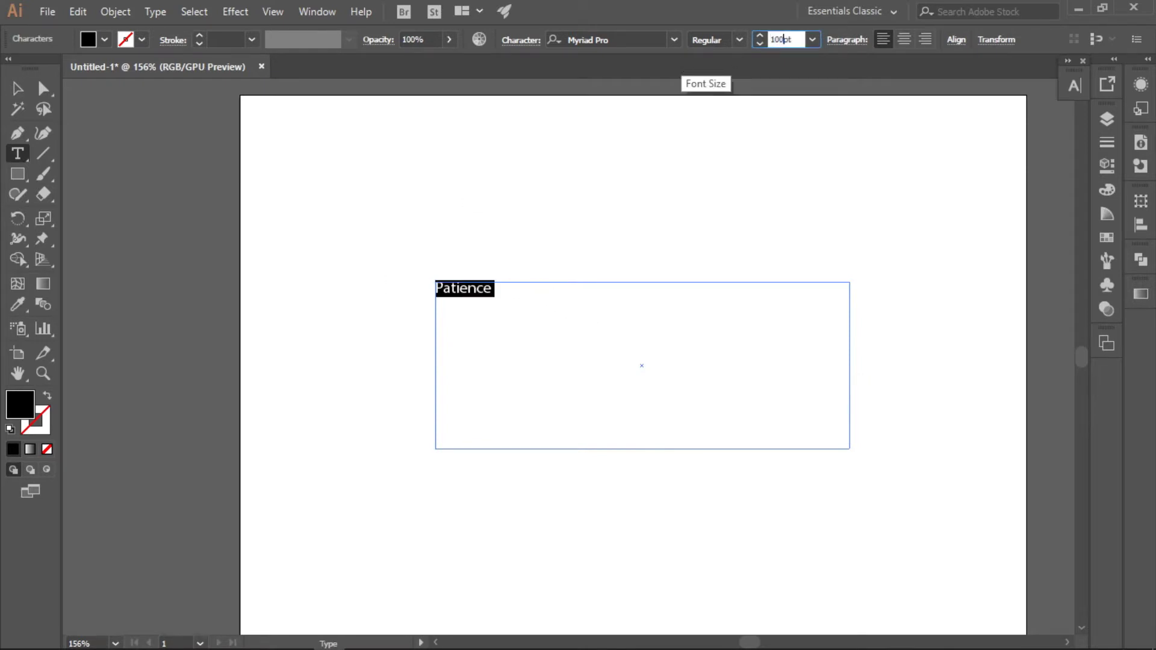
key(Return)
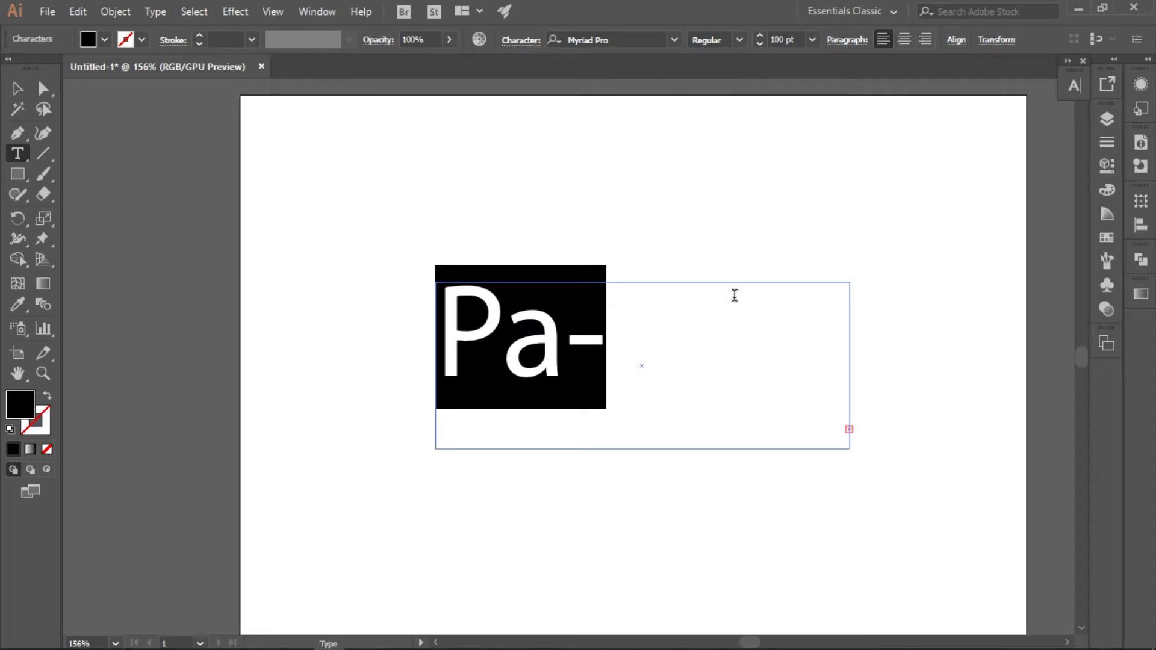
click(19, 92)
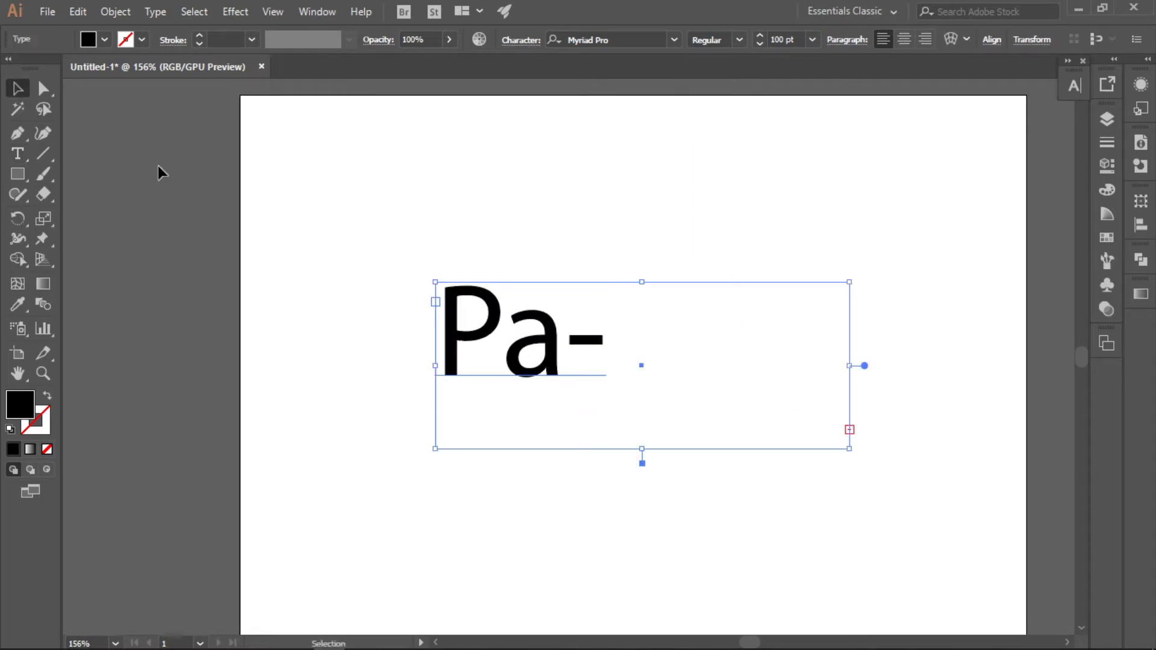
Enlarge the frame and set 'Patience' in Nature Beauty Personal Use at 81 pt.
drag(849, 449, 915, 491)
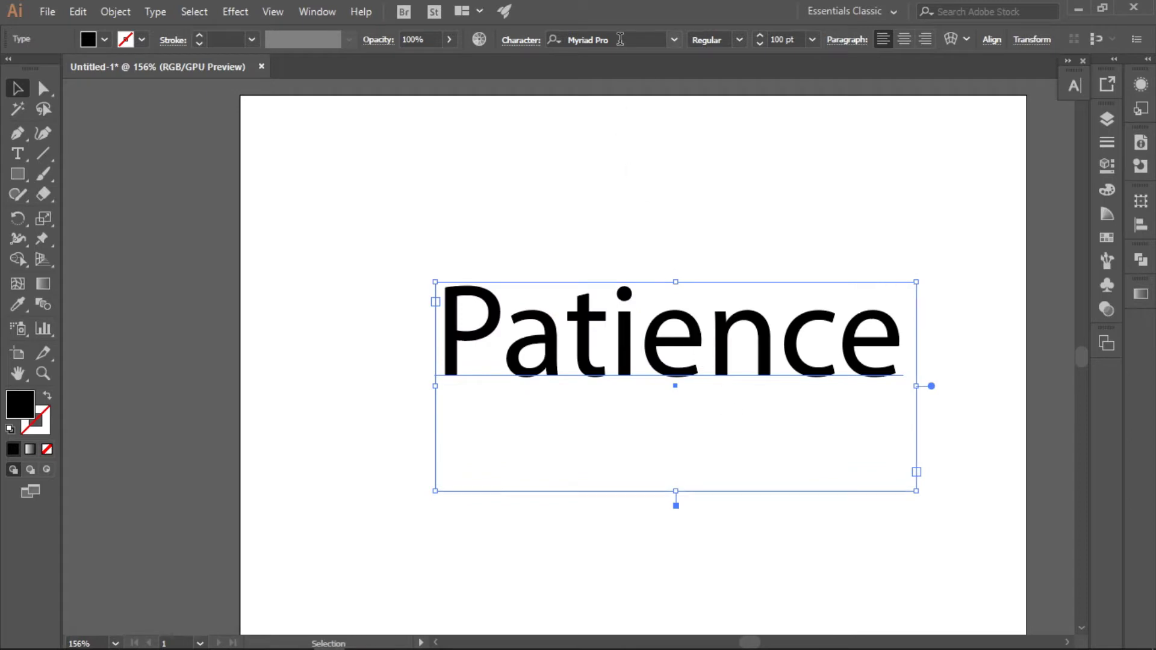
click(620, 39)
text(Nature Beaut)
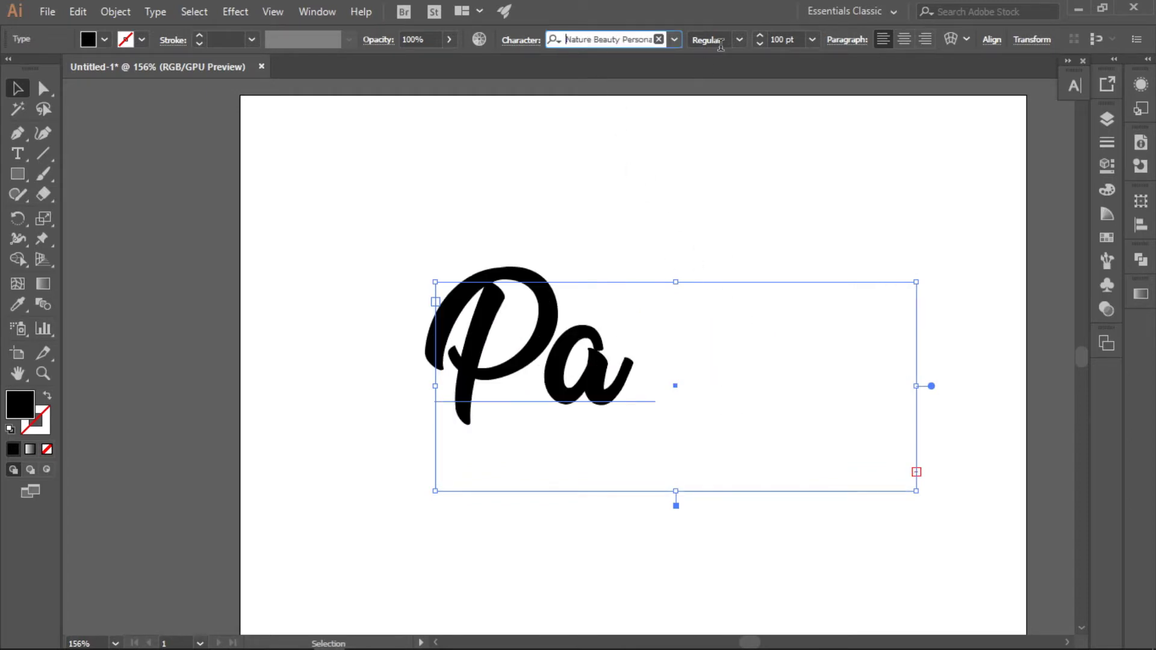
click(760, 44)
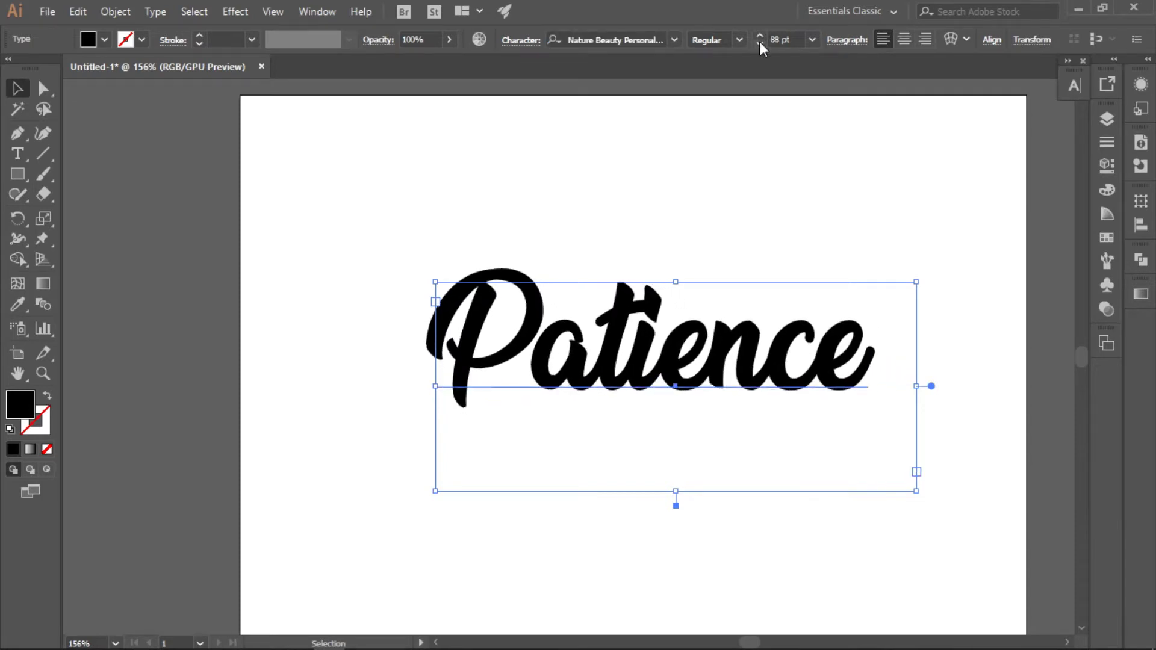
click(673, 229)
click(664, 301)
click(520, 40)
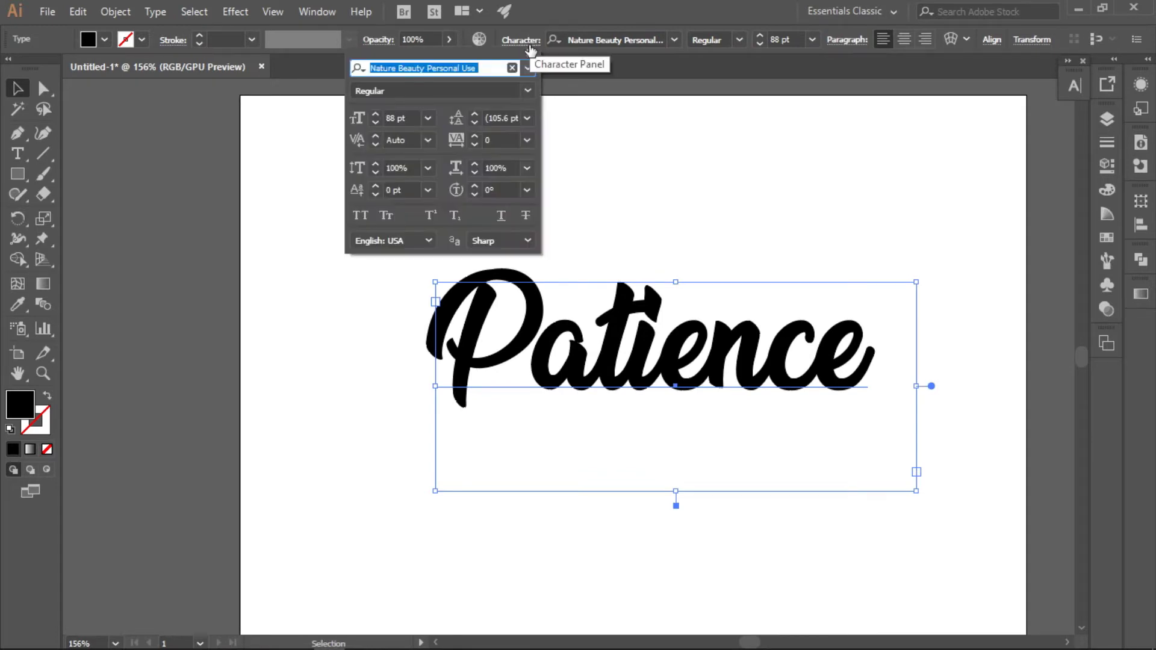
click(609, 195)
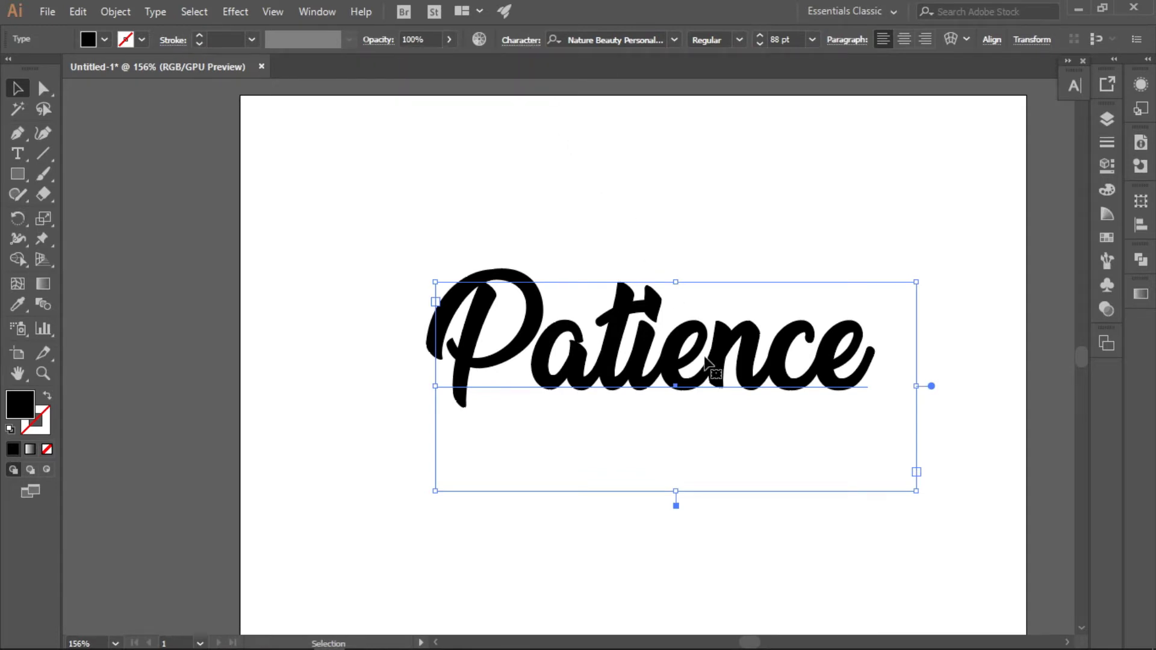
click(759, 44)
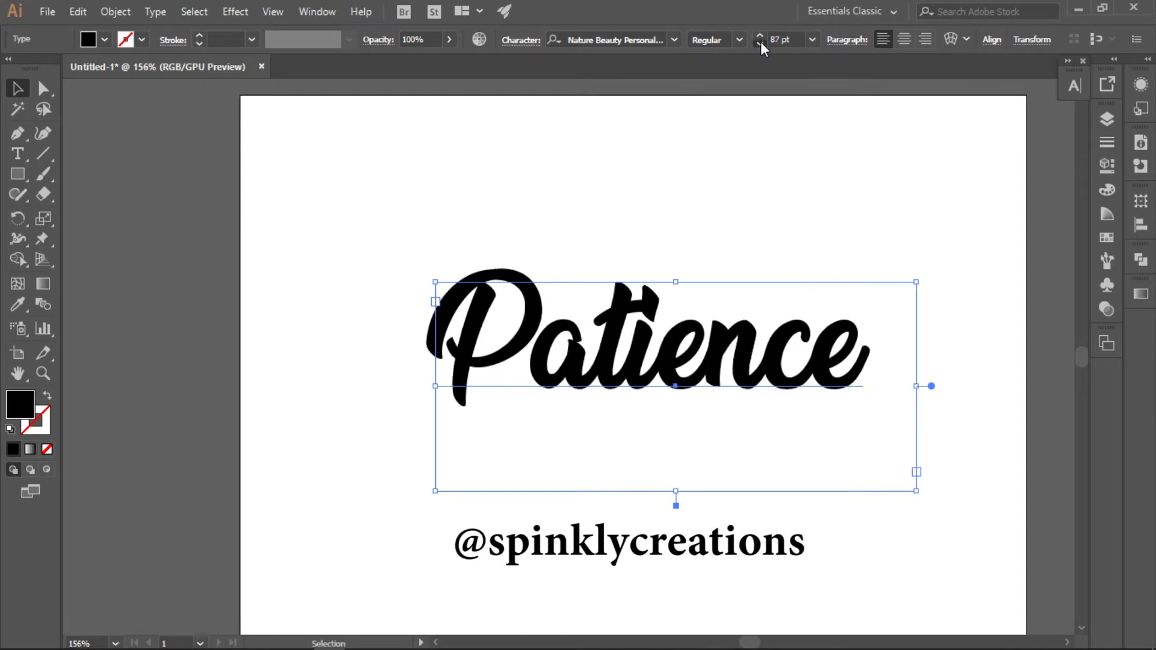
click(759, 44)
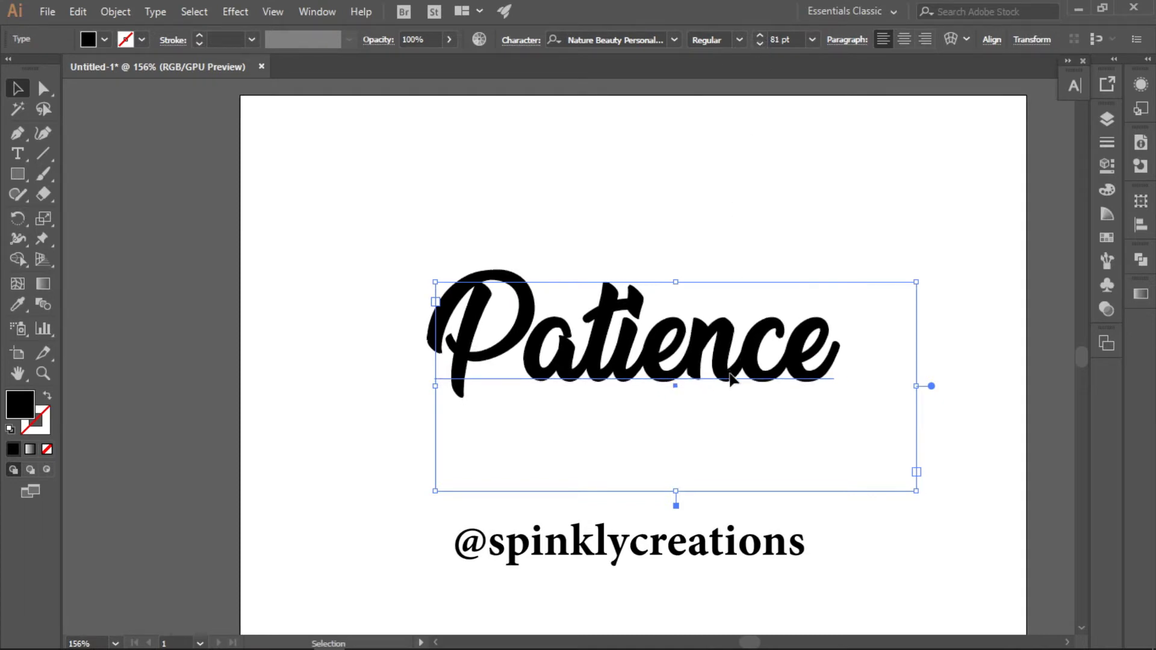
Nudge 'Patience' down and right, fit the frame around it, and return to Word.
drag(729, 373, 744, 391)
click(750, 261)
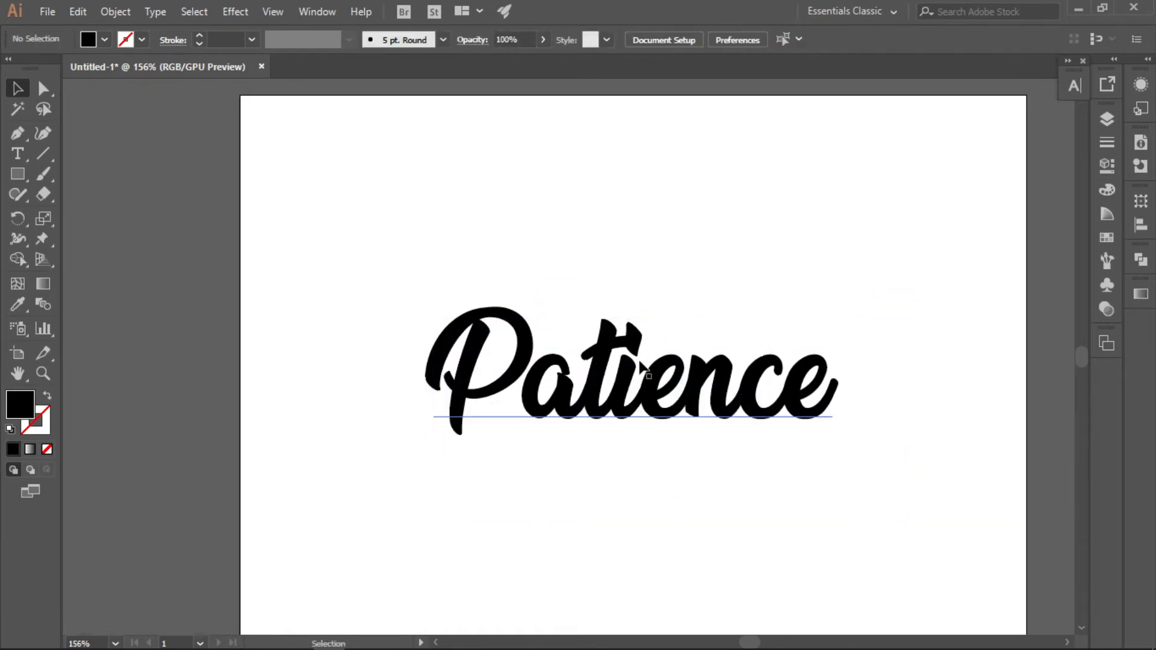
click(640, 365)
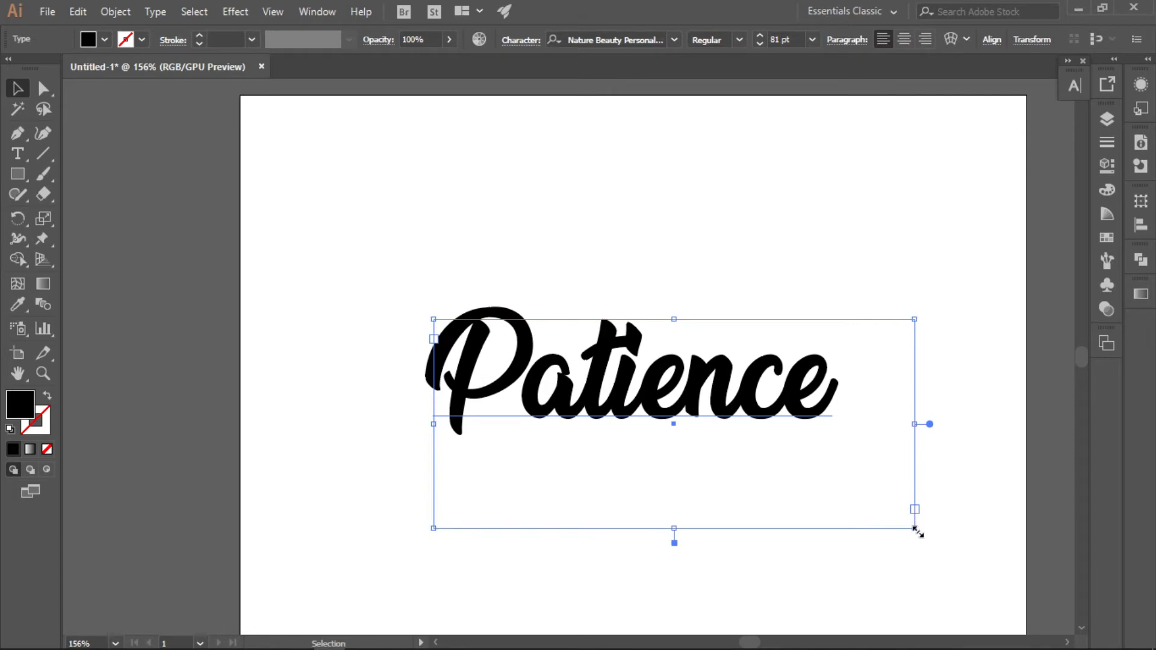
drag(914, 529, 864, 453)
click(729, 259)
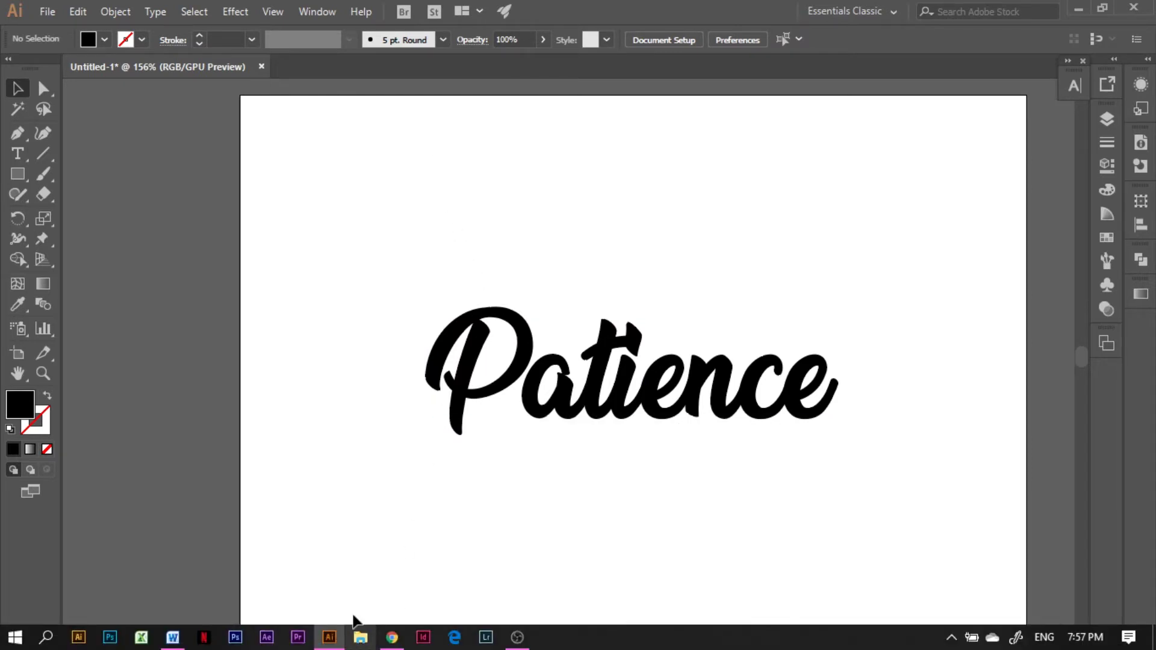
click(172, 637)
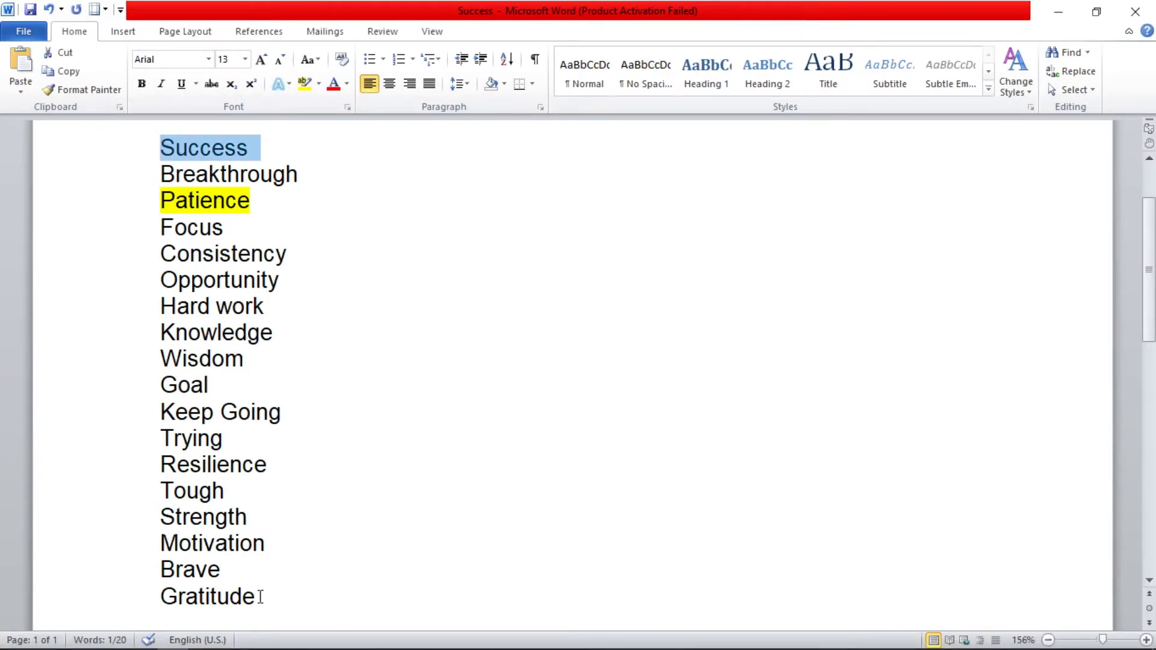
Paste 'Success' as smaller text at the upper right of Patience.
key(alt+Tab)
key(ctrl+v)
key(ctrl+a)
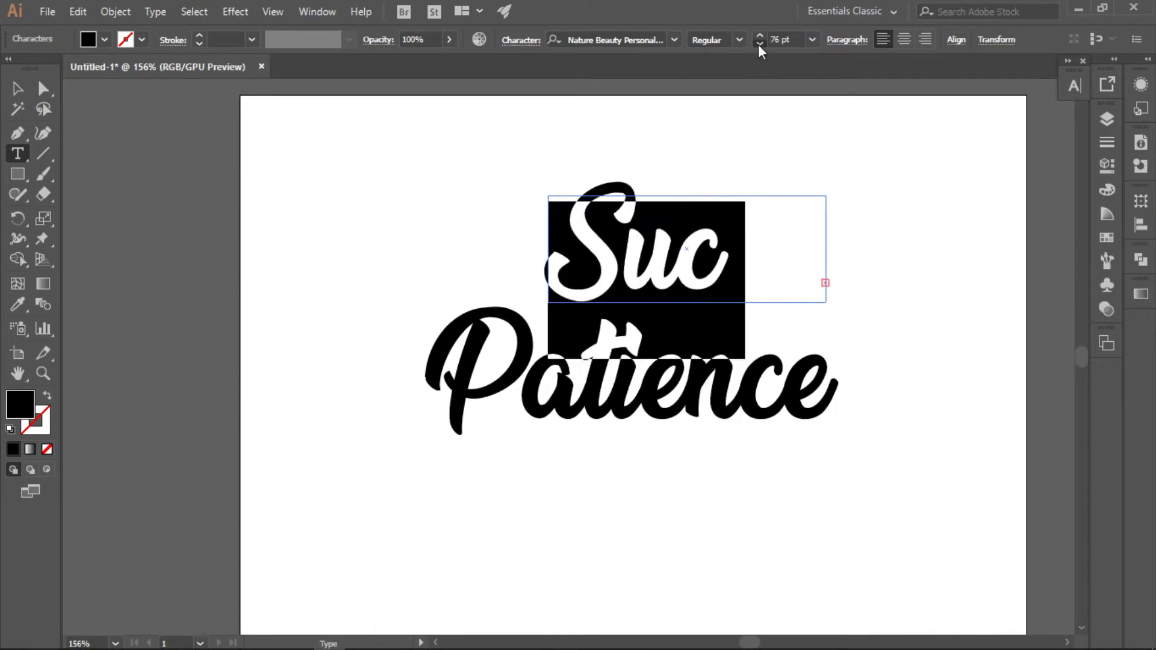
click(759, 45)
key(Escape)
mouse_move(662, 200)
mouse_down()
mouse_move(773, 317)
mouse_move(770, 301)
mouse_up()
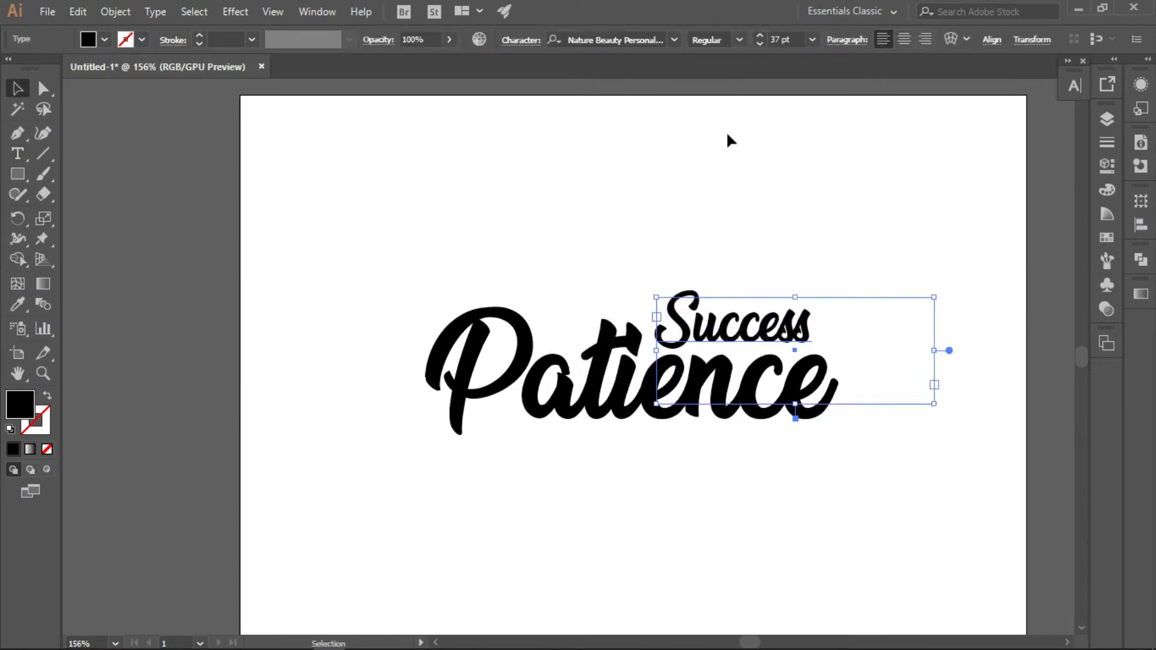
click(760, 35)
click(241, 614)
Add 'Breakthrough' on one line, reduced, below the left of Patience.
key(alt+Tab)
key(shift+Home)
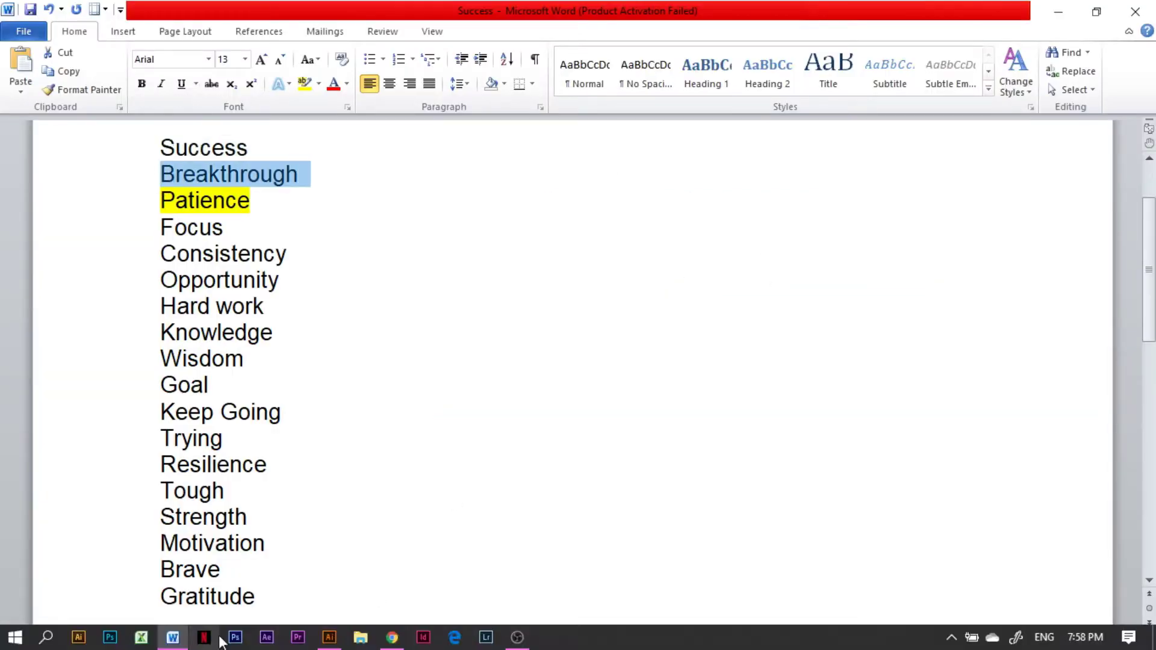
key(alt+Tab)
drag(344, 99, 605, 217)
key(ctrl+v)
key(Escape)
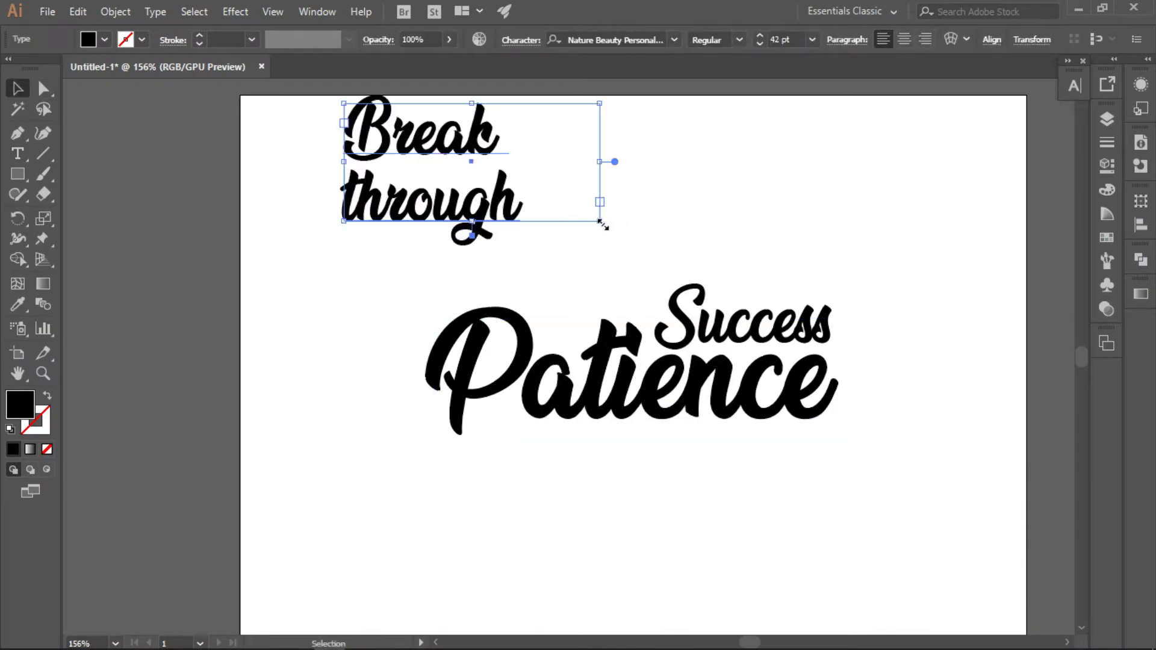
drag(606, 159, 677, 153)
click(513, 46)
drag(518, 139, 575, 462)
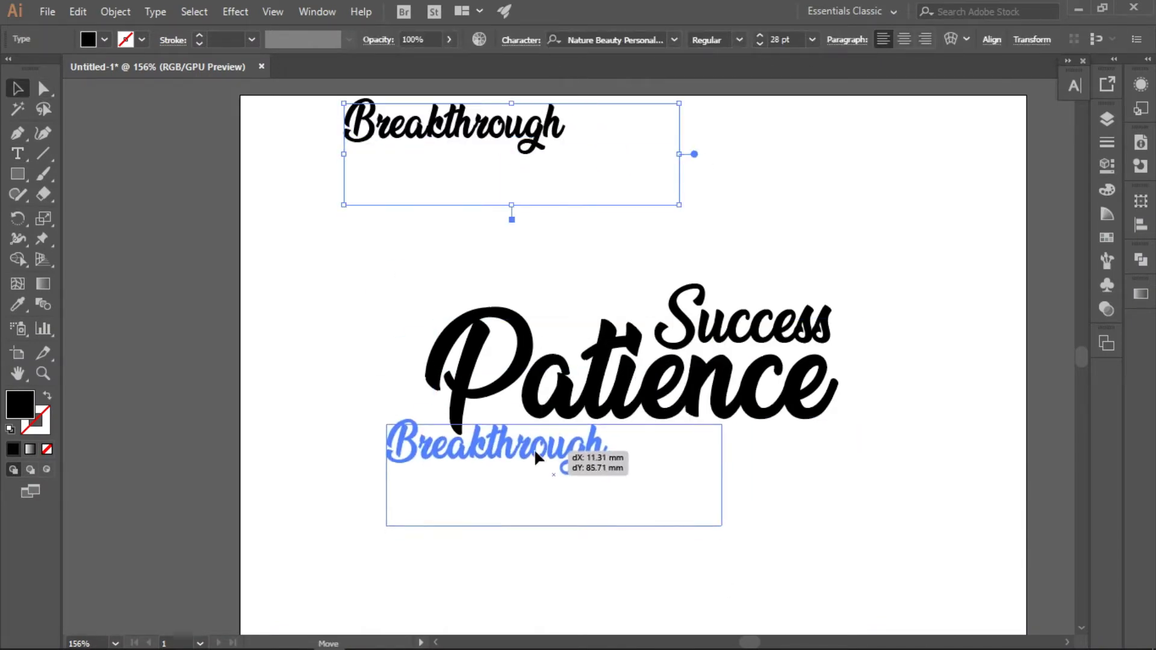
Add 'Focus' left of Patience and nudge Breakthrough slightly left.
key(alt+Tab)
key(Down)
key(Down)
key(shift+End)
key(ctrl+c)
key(alt+Tab)
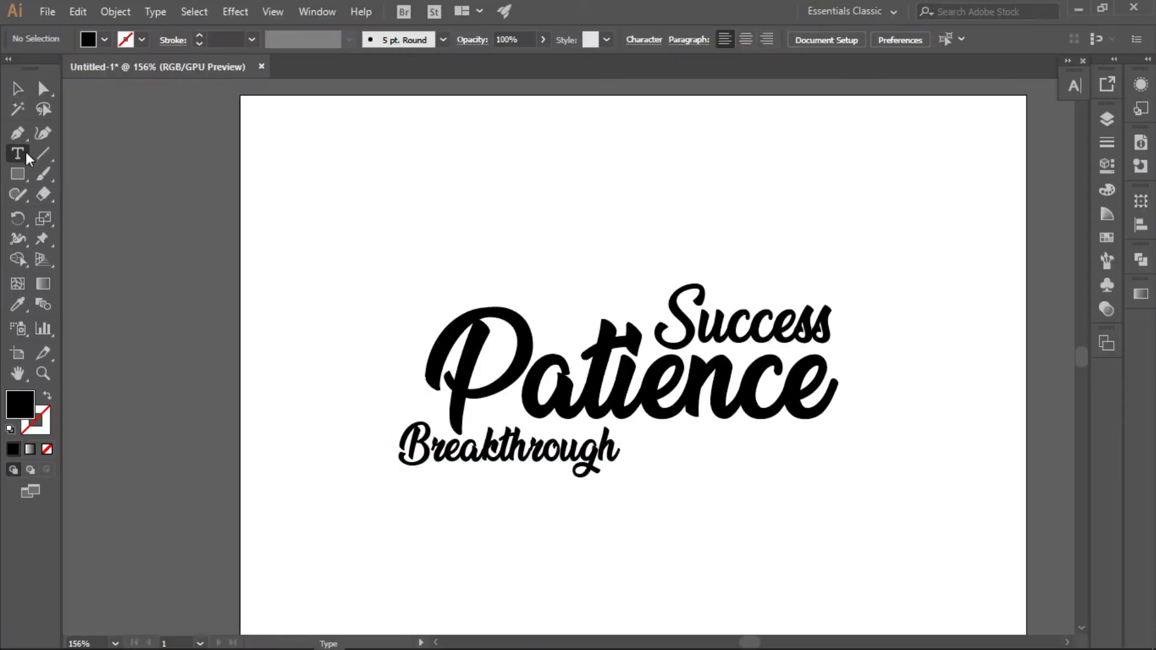
key(t)
drag(263, 318, 413, 390)
key(ctrl+v)
key(Escape)
mouse_move(328, 351)
mouse_down()
mouse_move(419, 424)
mouse_move(411, 416)
mouse_up()
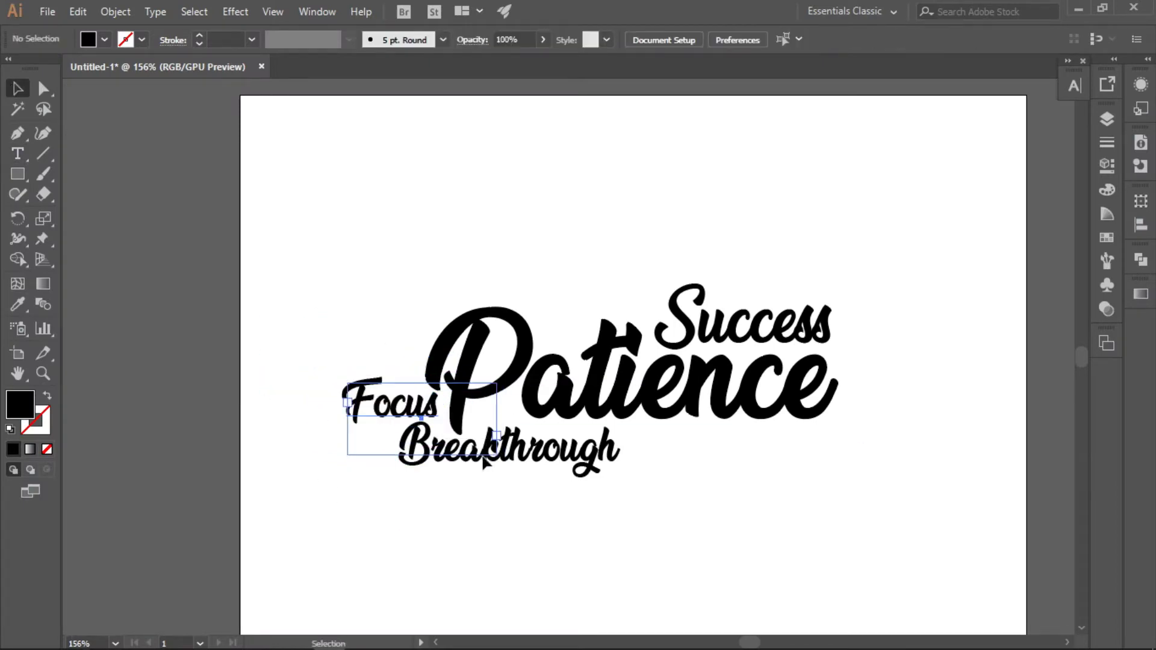
click(458, 451)
drag(458, 451, 451, 454)
click(395, 606)
Add 'Consistency' at a smaller size to the right of Patience.
key(alt+Tab)
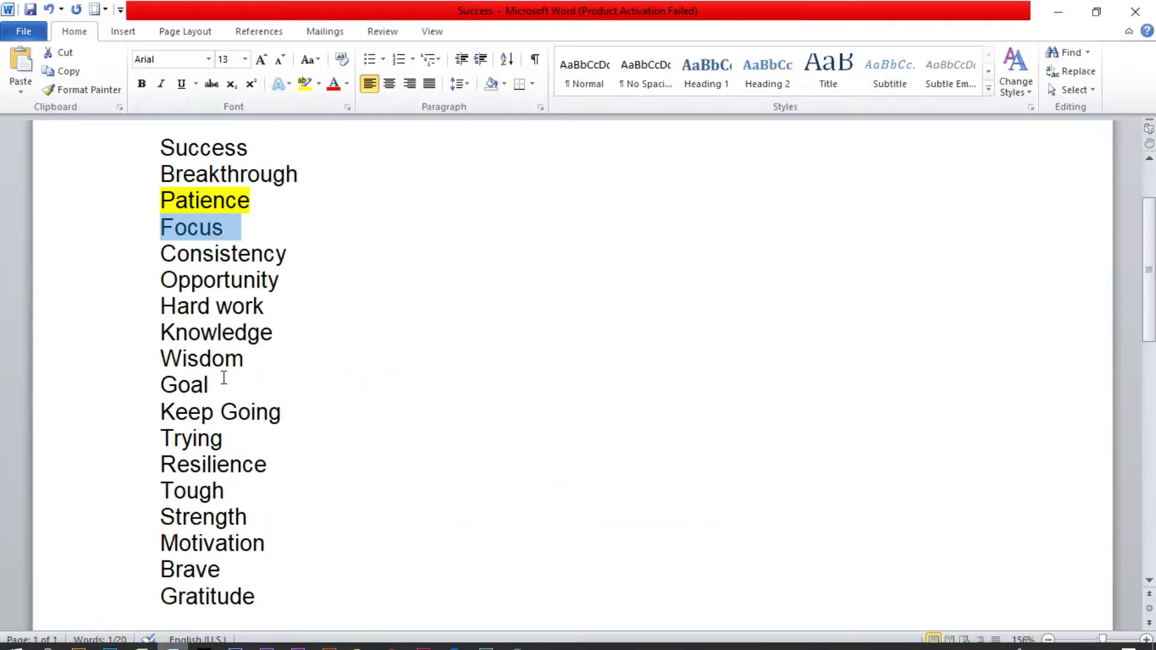
key(Down)
key(shift+End)
key(ctrl+c)
key(alt+Tab)
drag(670, 290, 670, 291)
key(ctrl+v)
key(Escape)
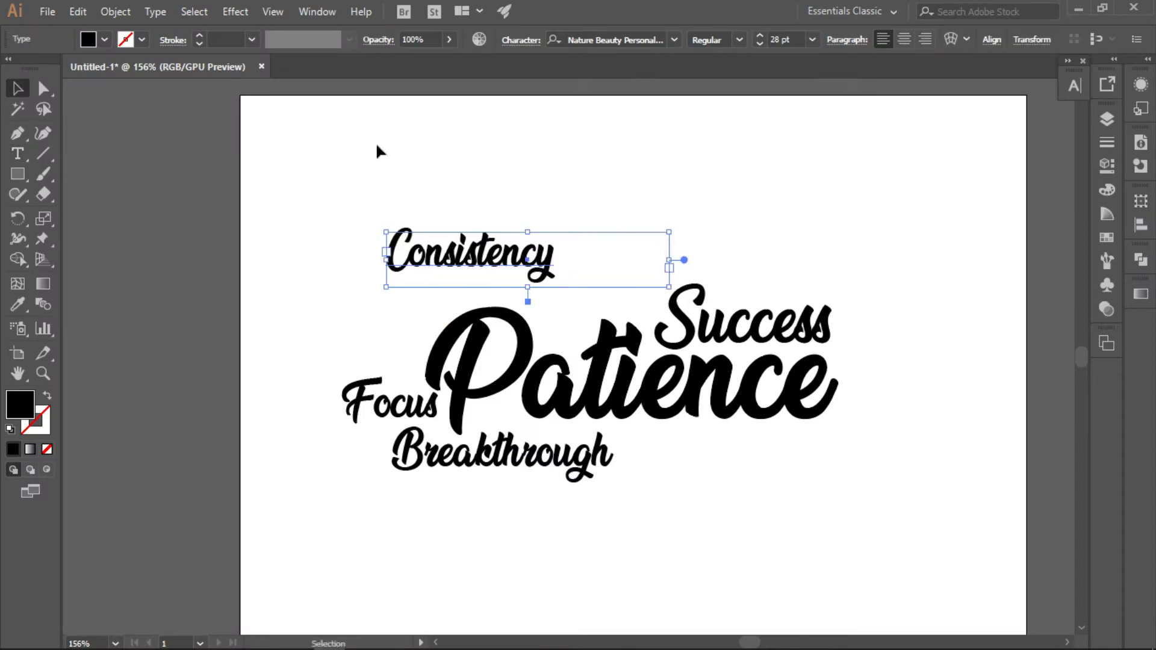
drag(545, 266, 964, 364)
click(983, 508)
click(855, 391)
scroll(835, 389, right, 4)
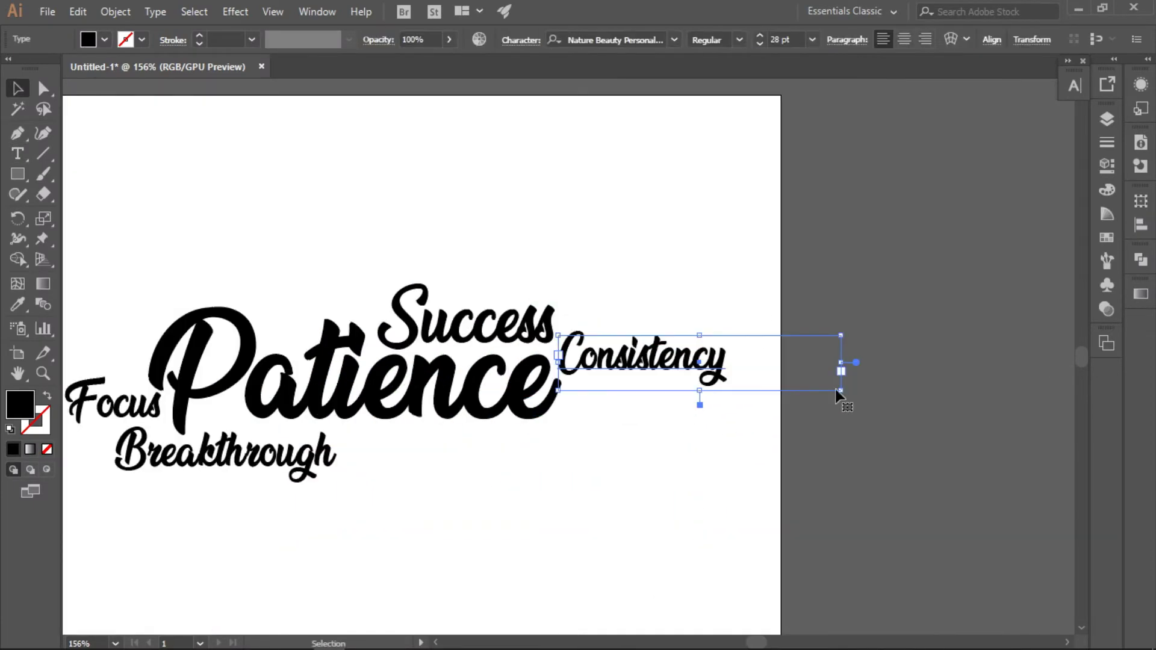
click(759, 44)
key(ctrl+1)
click(637, 266)
Add 'Opportunity' below Success.
key(alt+Tab)
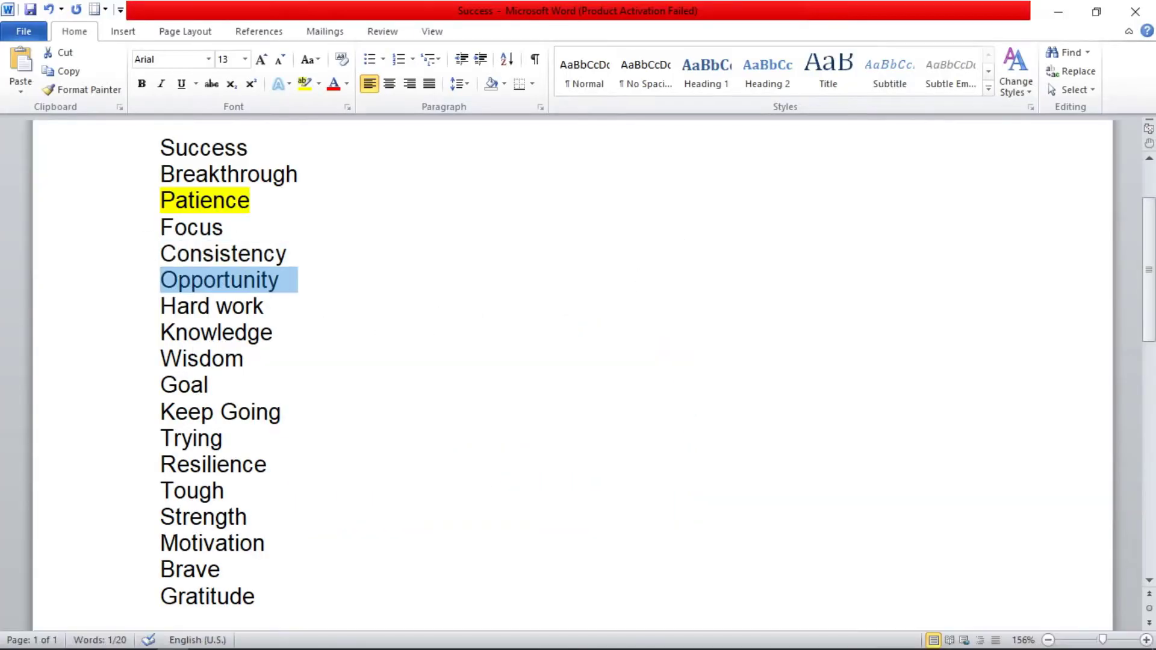
key(alt+Tab)
key(t)
drag(300, 266, 436, 310)
key(ctrl+v)
key(Escape)
mouse_move(390, 264)
mouse_down()
mouse_move(568, 408)
mouse_move(626, 422)
mouse_up()
click(299, 558)
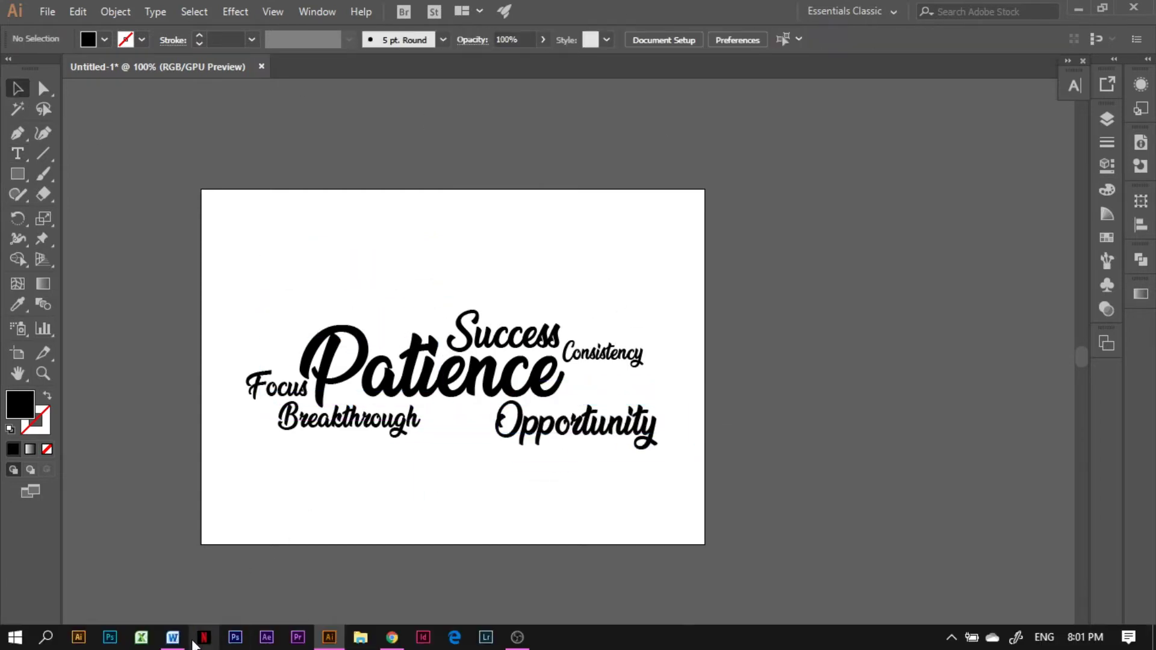
Add 'Goal' between Patience and Success.
click(312, 638)
key(ctrl+z)
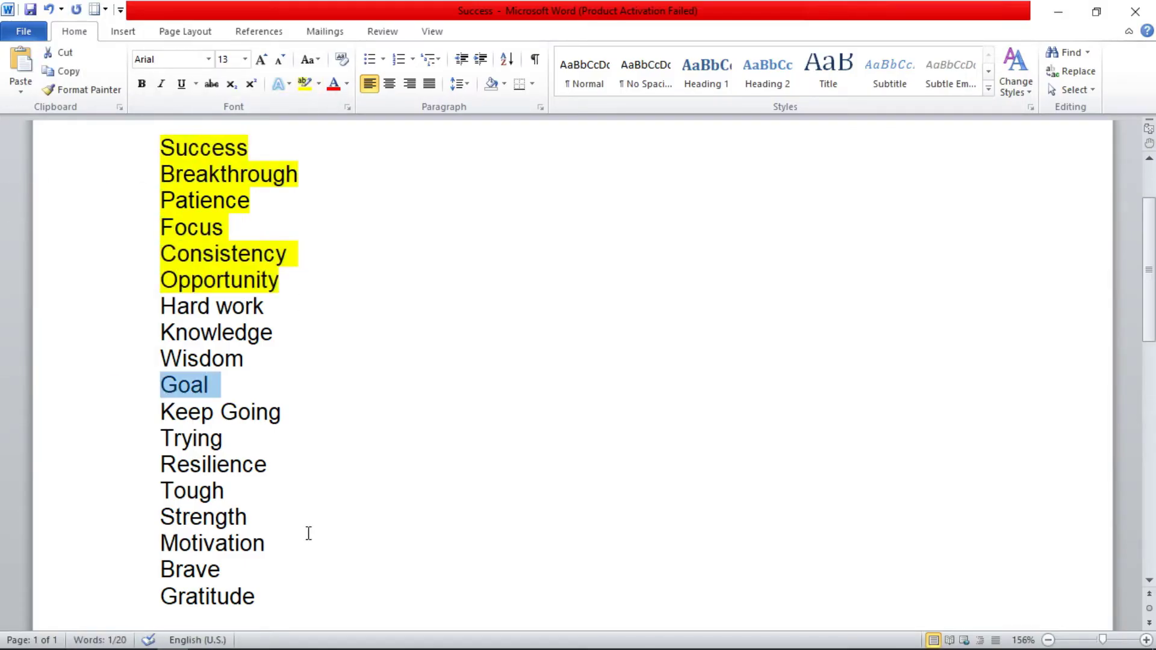
click(283, 638)
drag(361, 288, 453, 322)
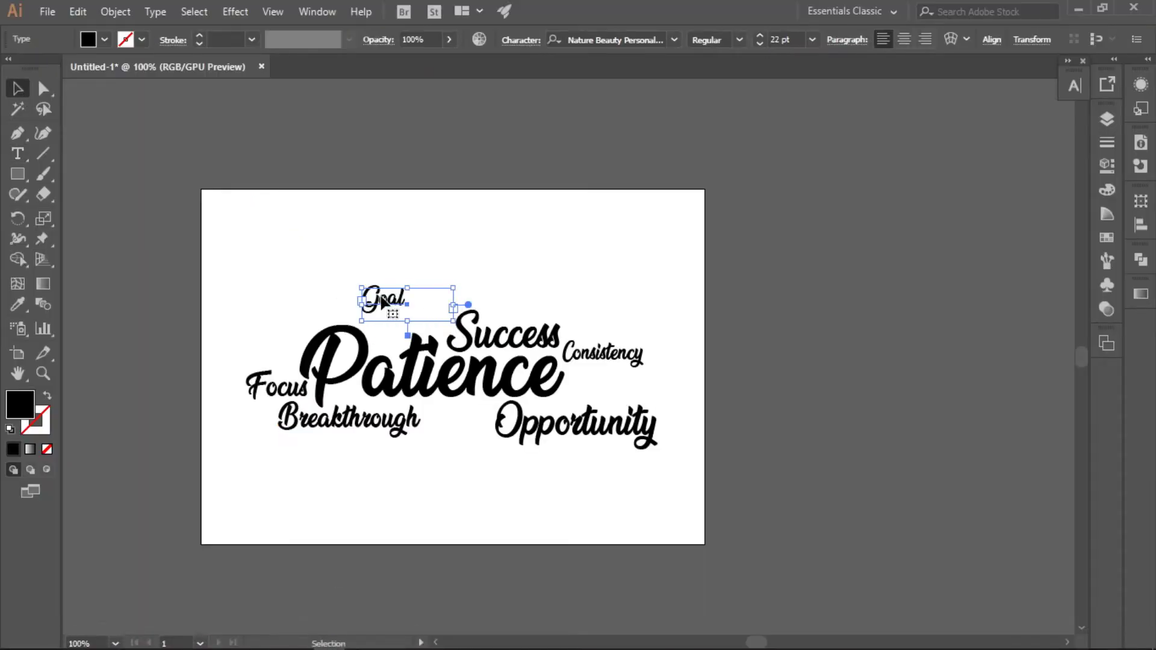
drag(402, 348, 399, 348)
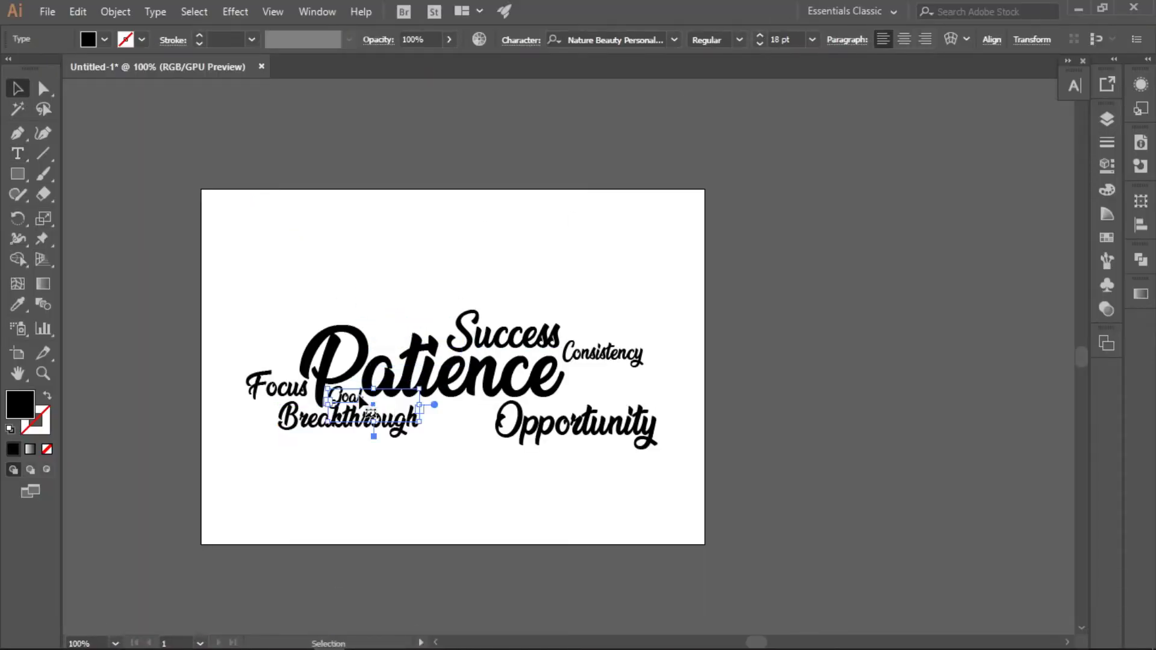
click(417, 480)
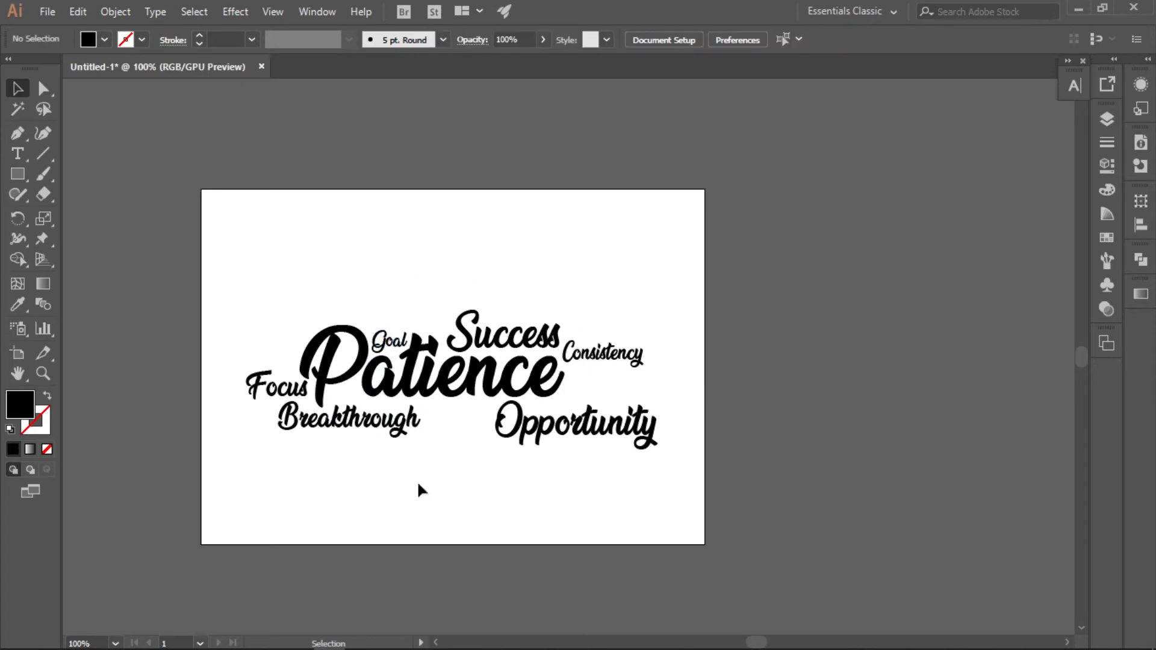
Add 'Hard work' at 27 pt below Consistency beside Patience.
click(253, 638)
key(ctrl+c)
click(283, 638)
click(17, 154)
key(ctrl+v)
click(760, 36)
drag(330, 254, 593, 382)
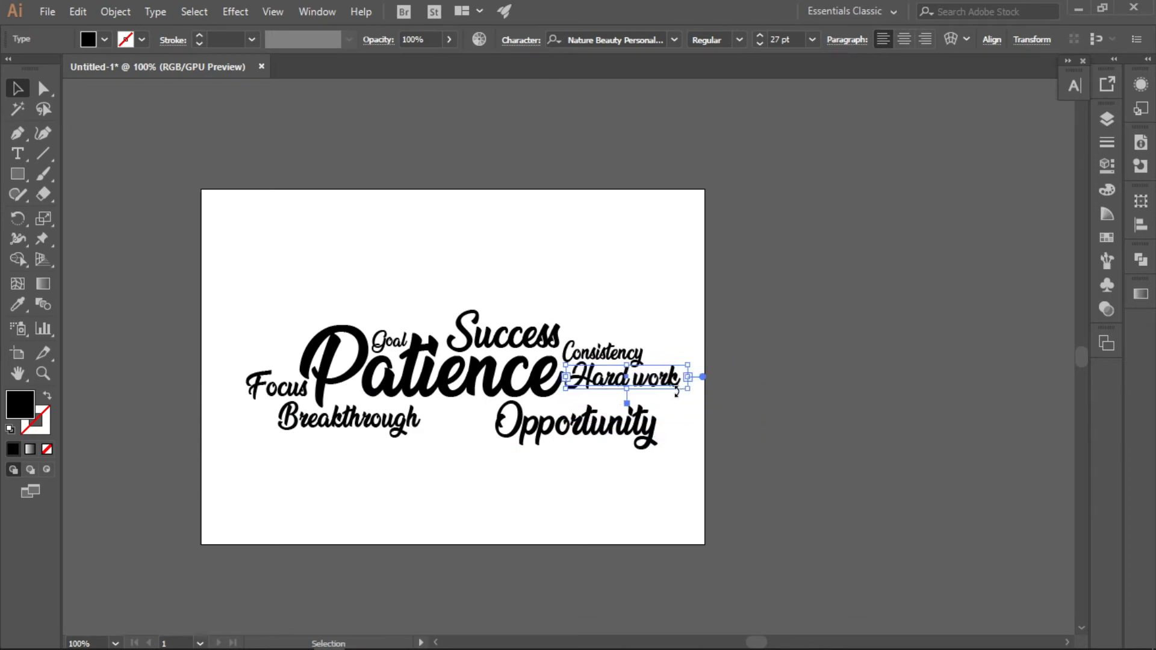
click(374, 550)
Add 'Knowledge' at the upper left of Patience.
click(253, 638)
key(ctrl+c)
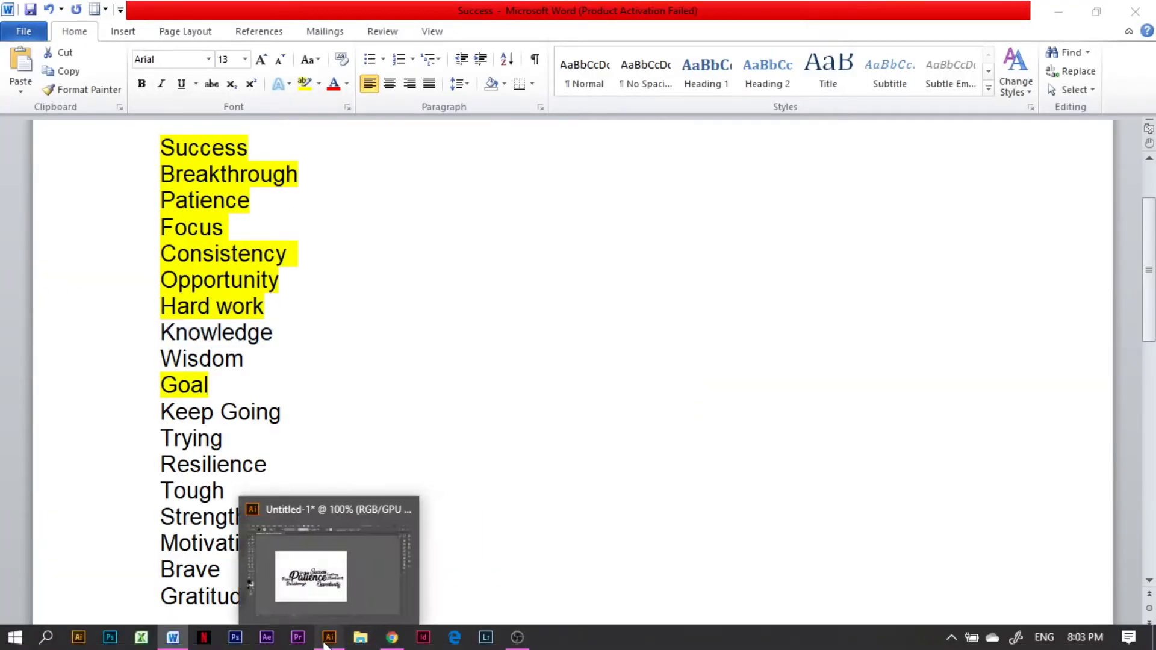
click(282, 638)
click(17, 153)
key(ctrl+v)
drag(456, 304, 427, 307)
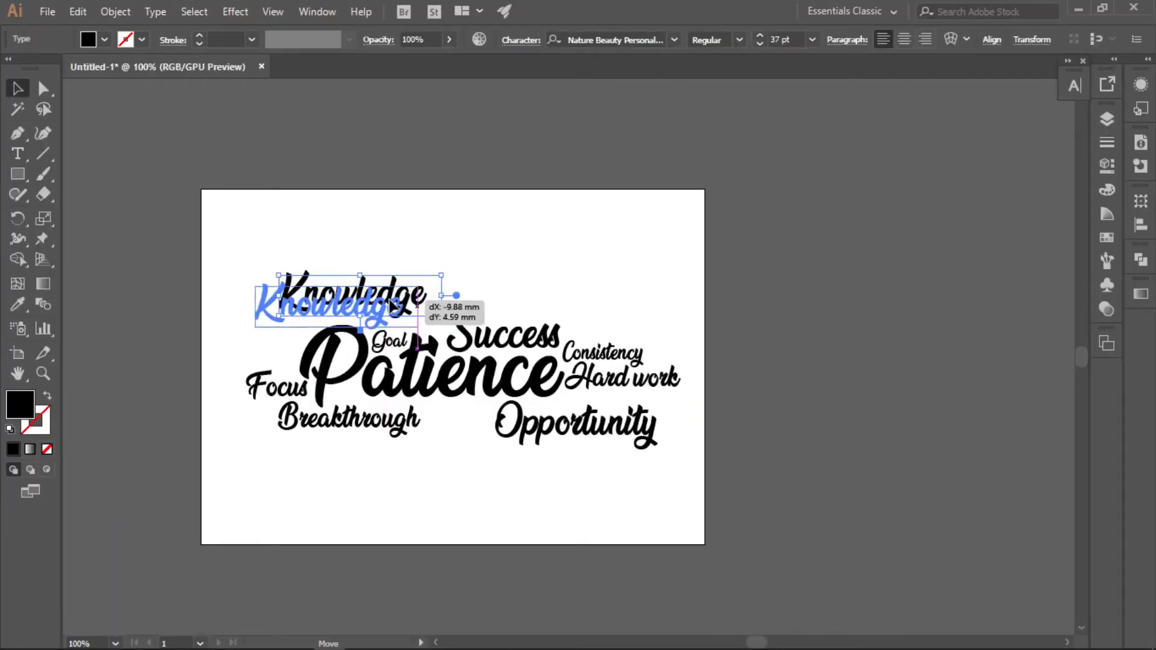
click(398, 493)
Add 'Wisdom' below Breakthrough.
click(253, 638)
double_click(156, 357)
key(ctrl+c)
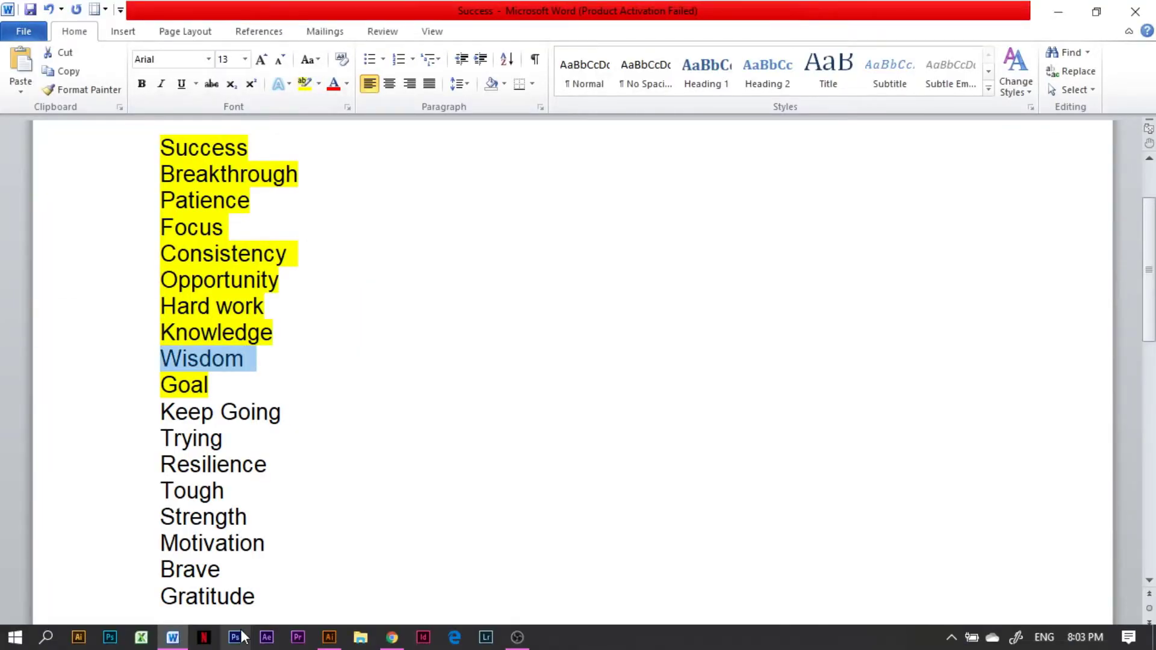
click(283, 638)
key(t)
key(ctrl+v)
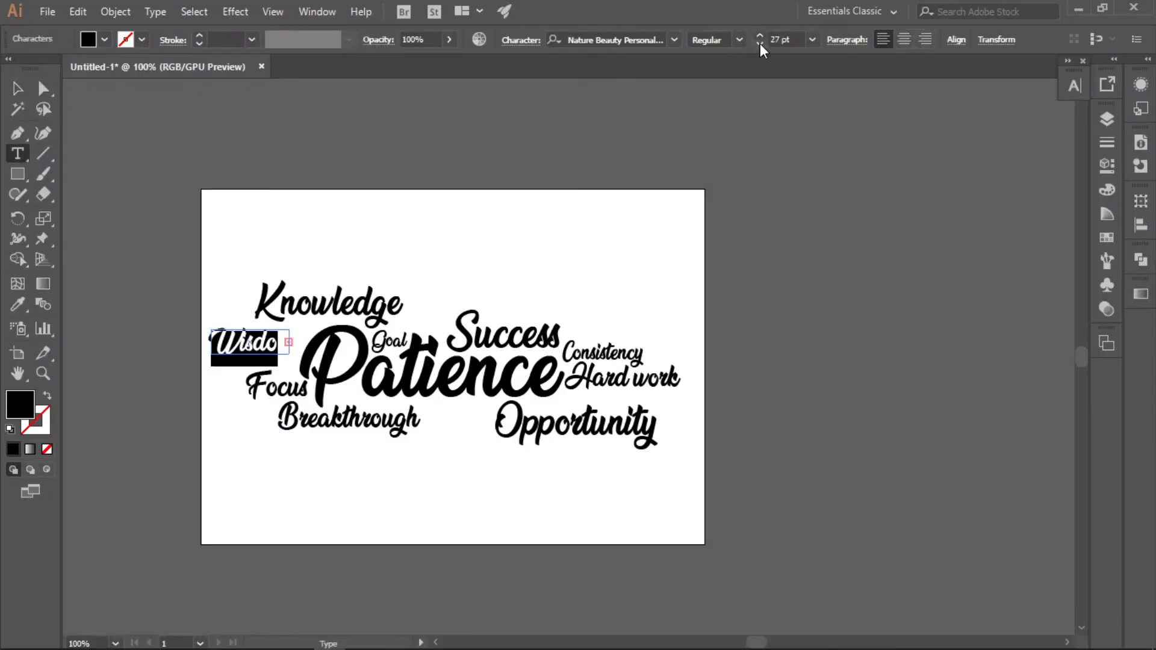
key(Escape)
drag(260, 345, 386, 448)
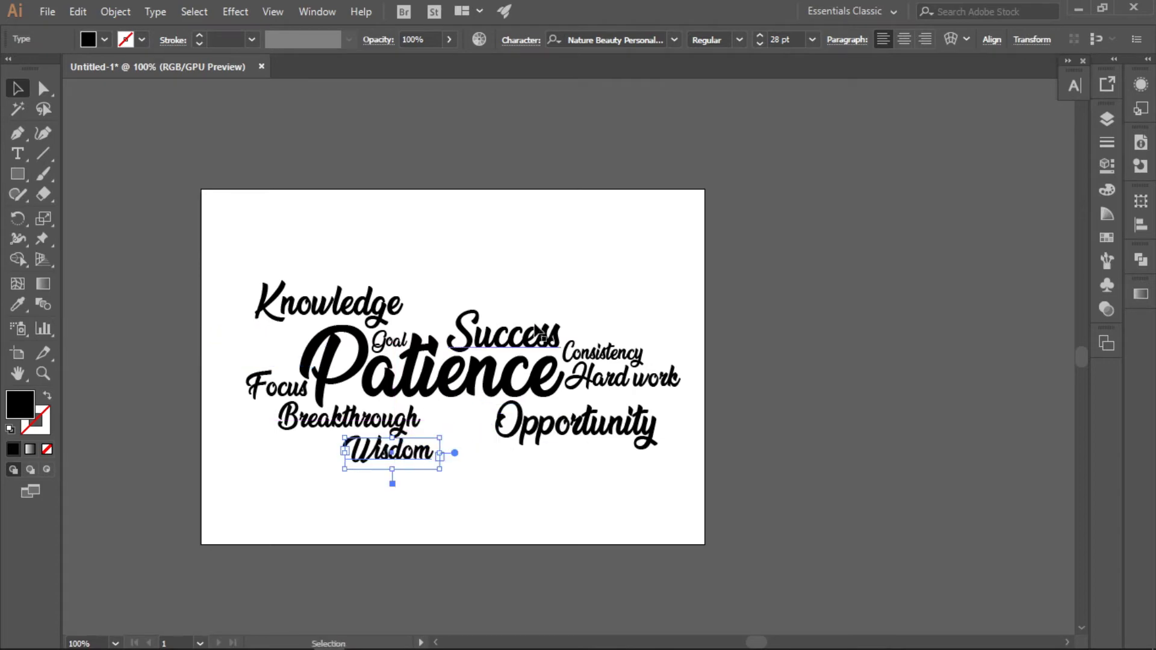
click(498, 504)
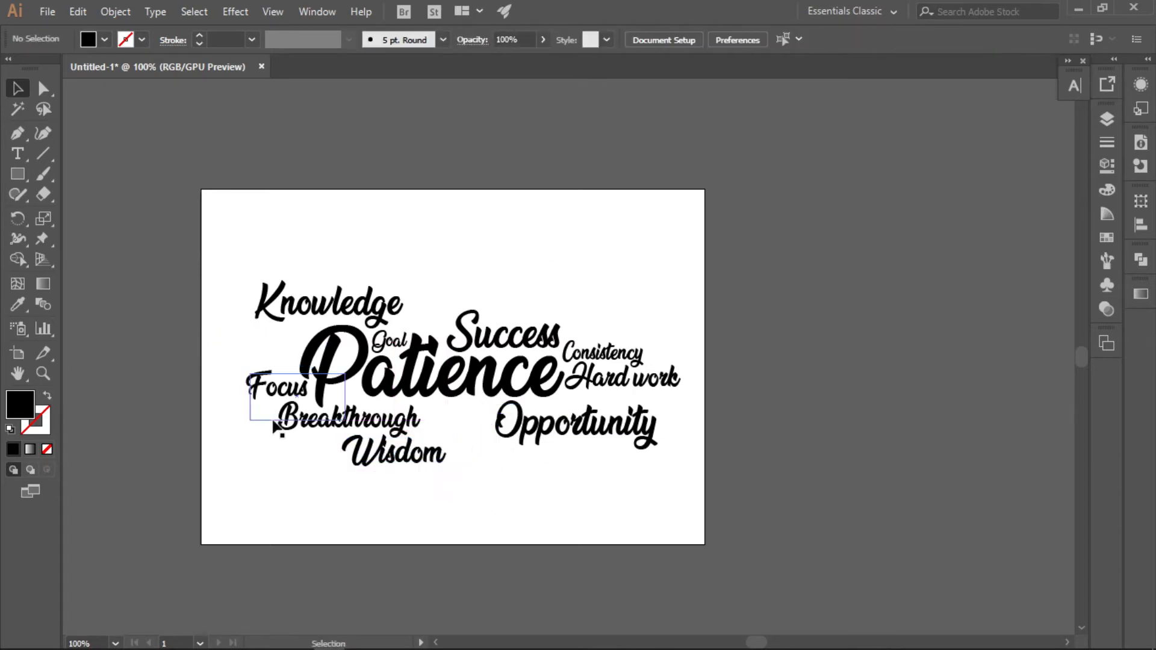
Add 'Keep Going' at the lower left below Wisdom.
key(alt+Tab)
click(154, 359)
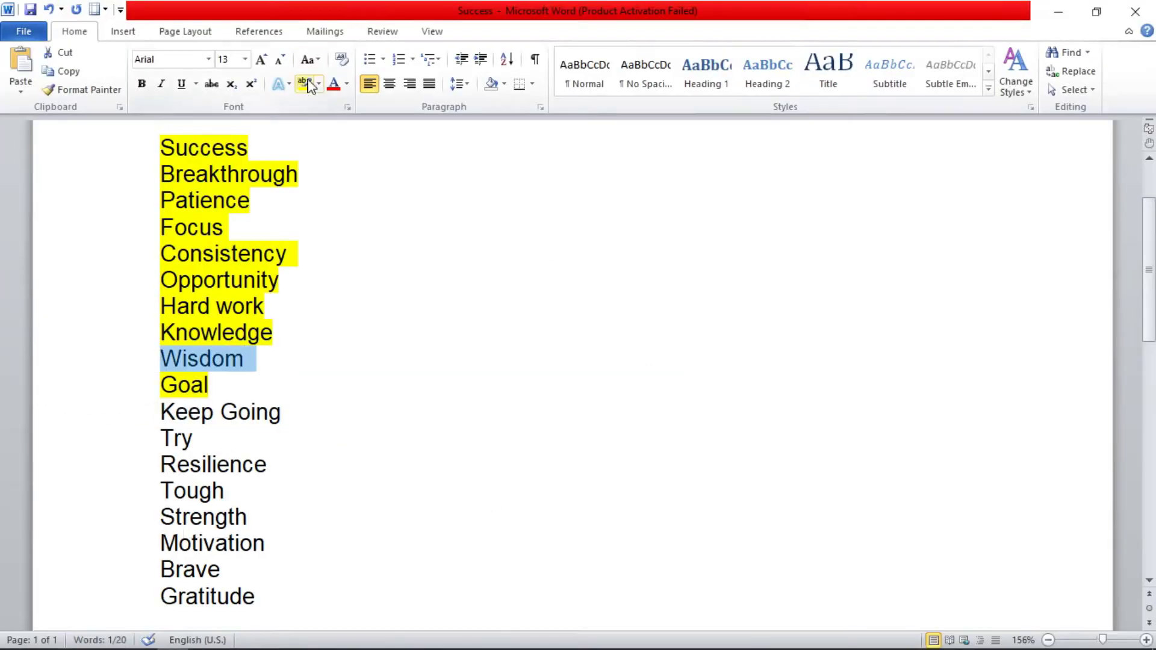
triple_click(251, 418)
key(alt+Tab)
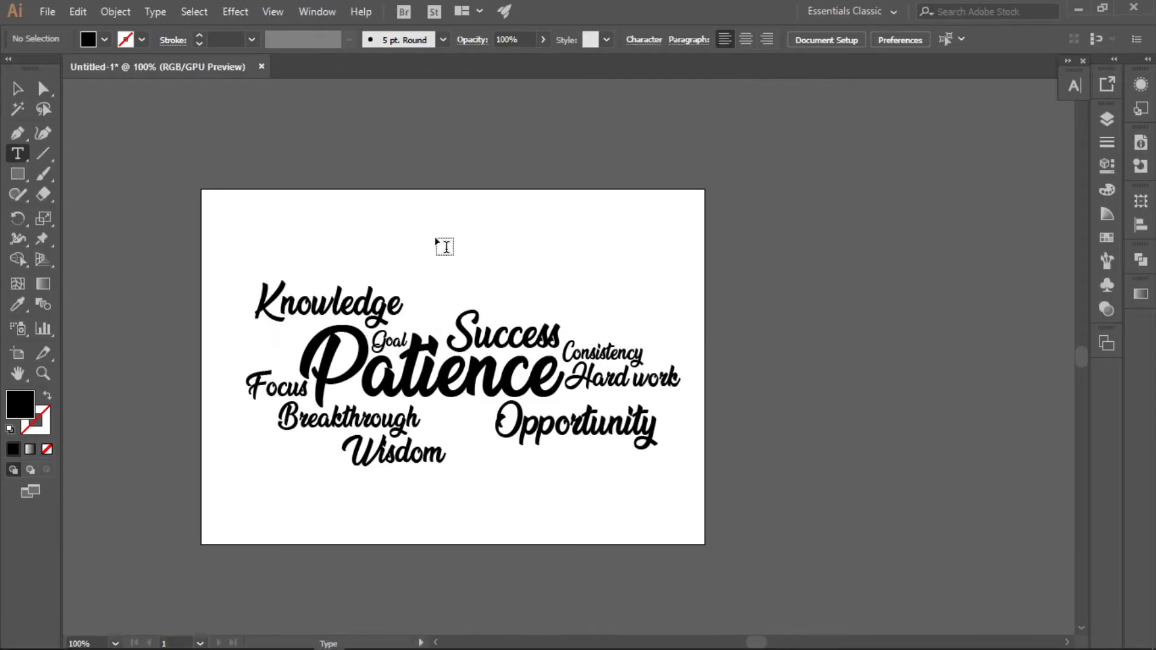
drag(627, 304, 629, 304)
key(ctrl+v)
key(Escape)
mouse_move(530, 258)
mouse_down()
mouse_move(596, 475)
mouse_move(448, 268)
mouse_up()
click(340, 491)
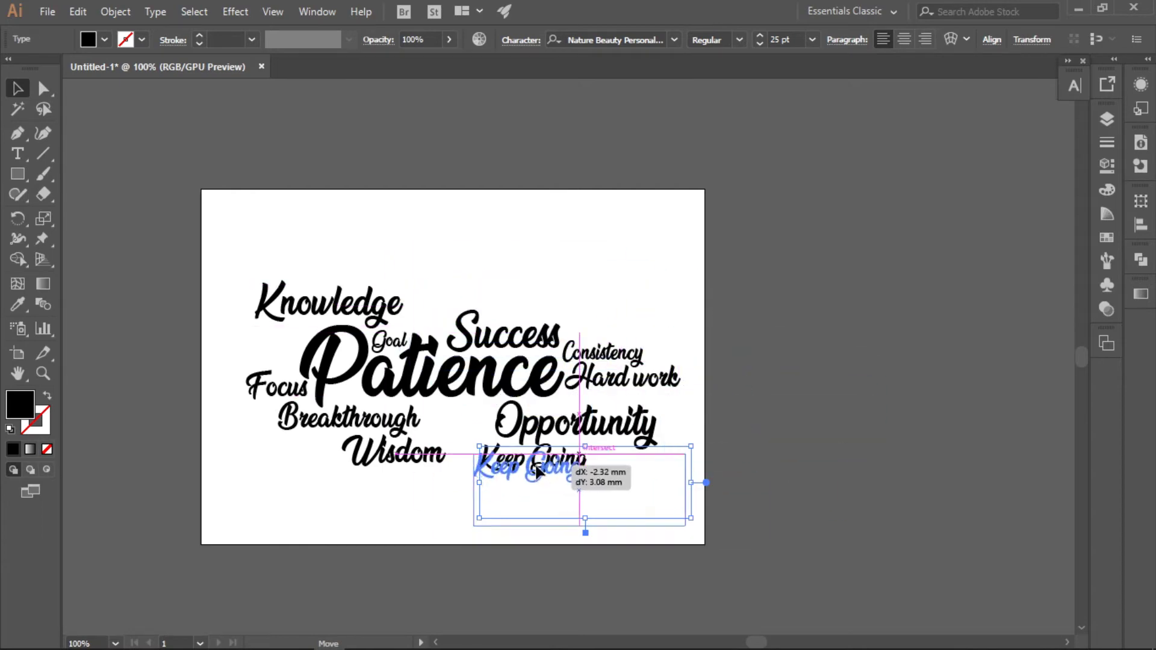
drag(448, 268, 307, 485)
Add 'Try' between Breakthrough and Opportunity.
key(alt+Tab)
click(307, 60)
double_click(175, 438)
key(ctrl+c)
drag(380, 219, 539, 302)
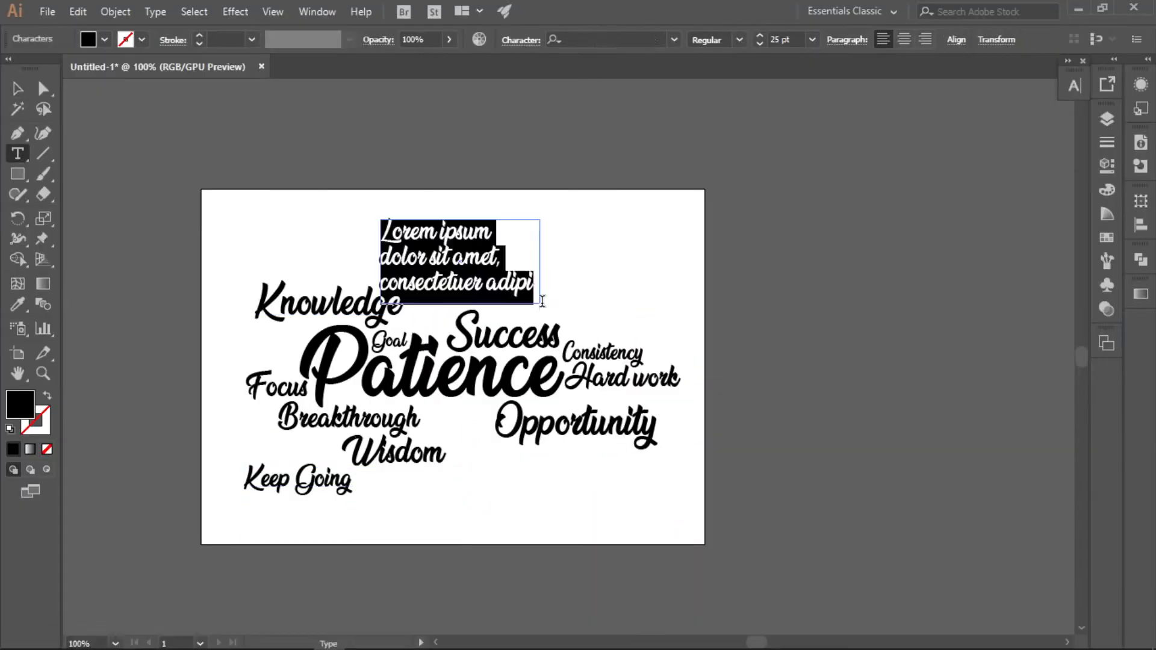
key(ctrl+v)
drag(356, 408, 446, 429)
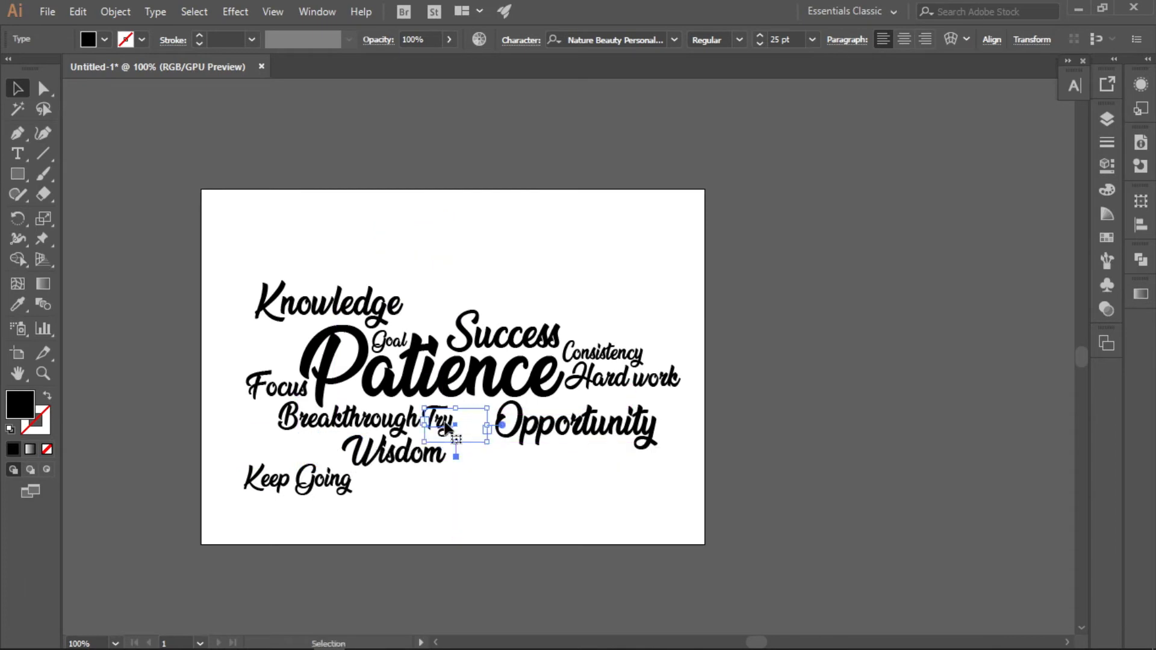
click(429, 516)
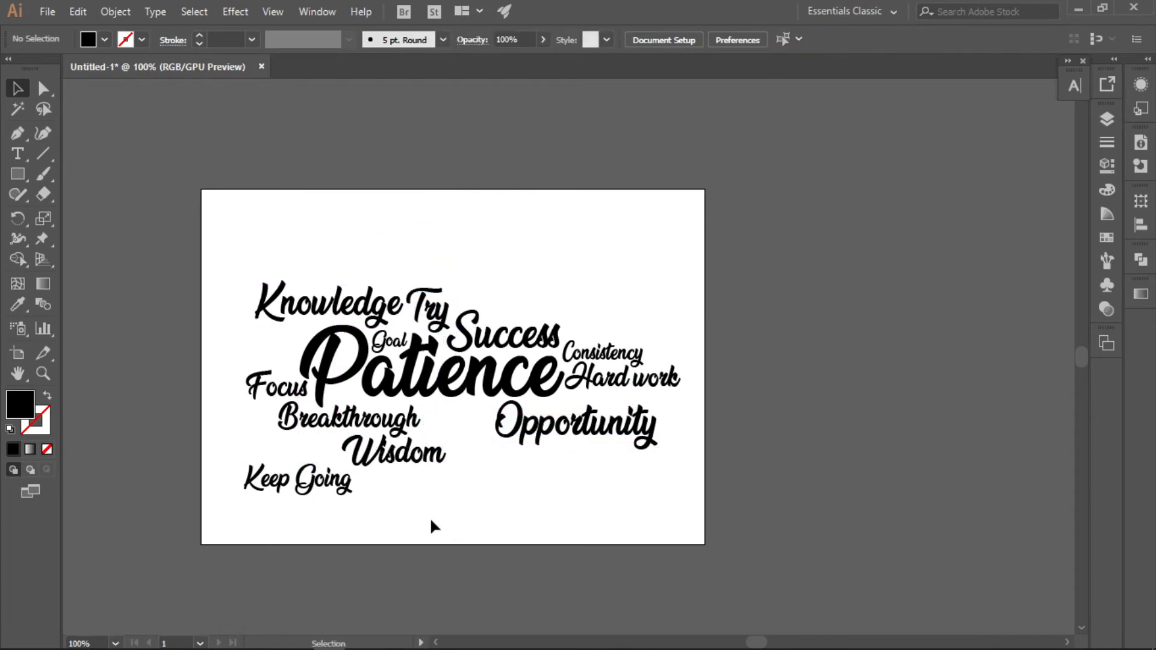
Paste 'Resilience' from the list into a new text frame.
click(173, 637)
double_click(213, 464)
click(329, 637)
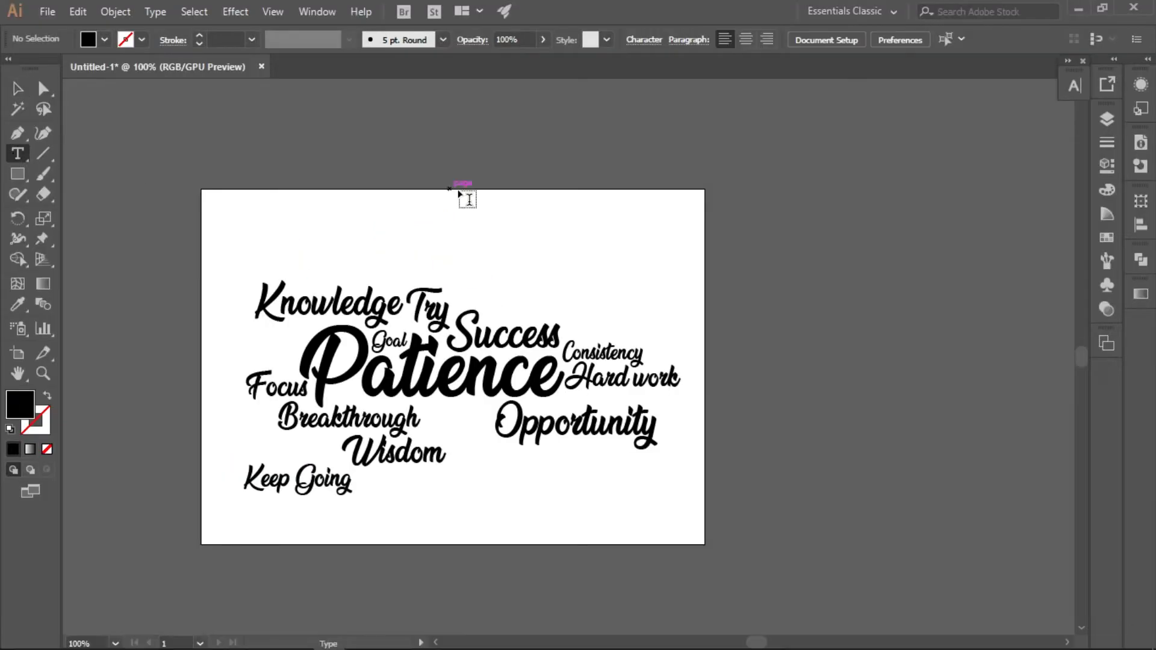
drag(466, 219, 618, 305)
key(ctrl+v)
Place Resilience left of Patience, shift the whole cloud right, and move Keep Going upper right.
drag(578, 241, 277, 343)
key(ctrl+a)
drag(460, 374, 486, 376)
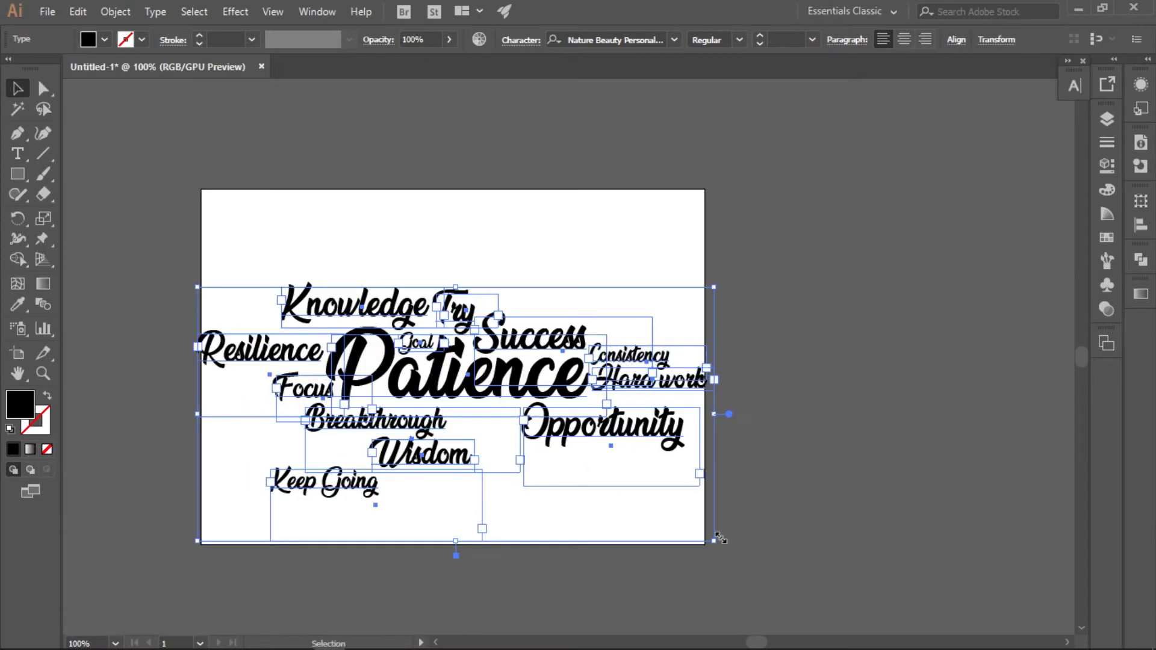
click(770, 399)
drag(331, 473, 572, 301)
Increase the font size of the Try text.
click(742, 311)
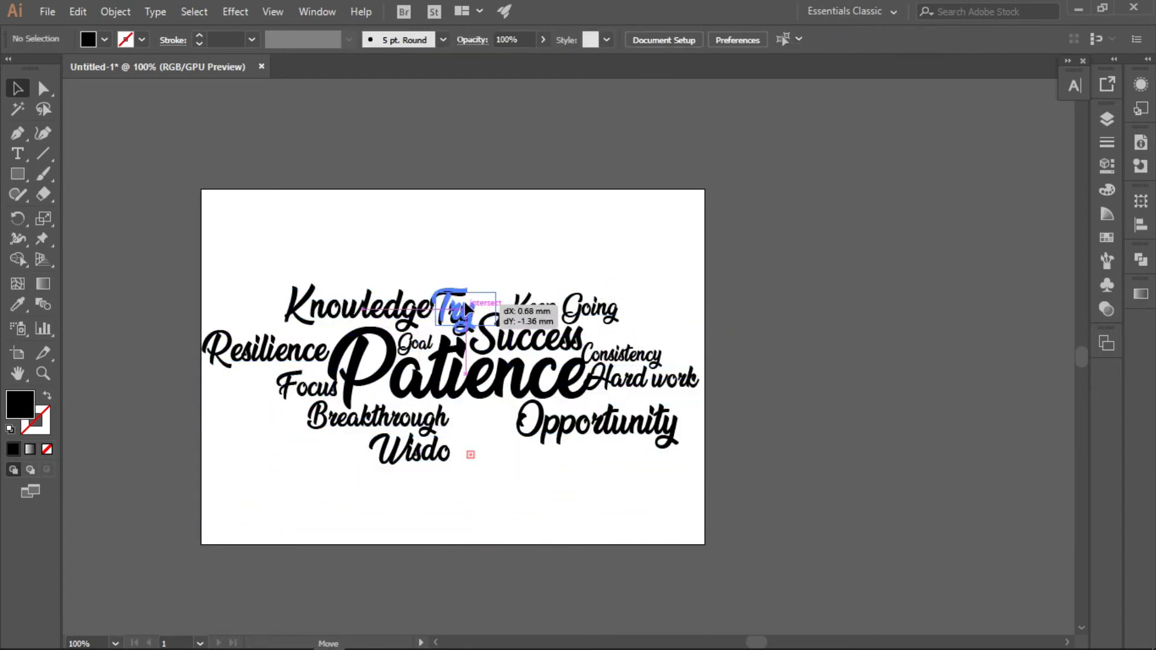
click(457, 304)
click(760, 36)
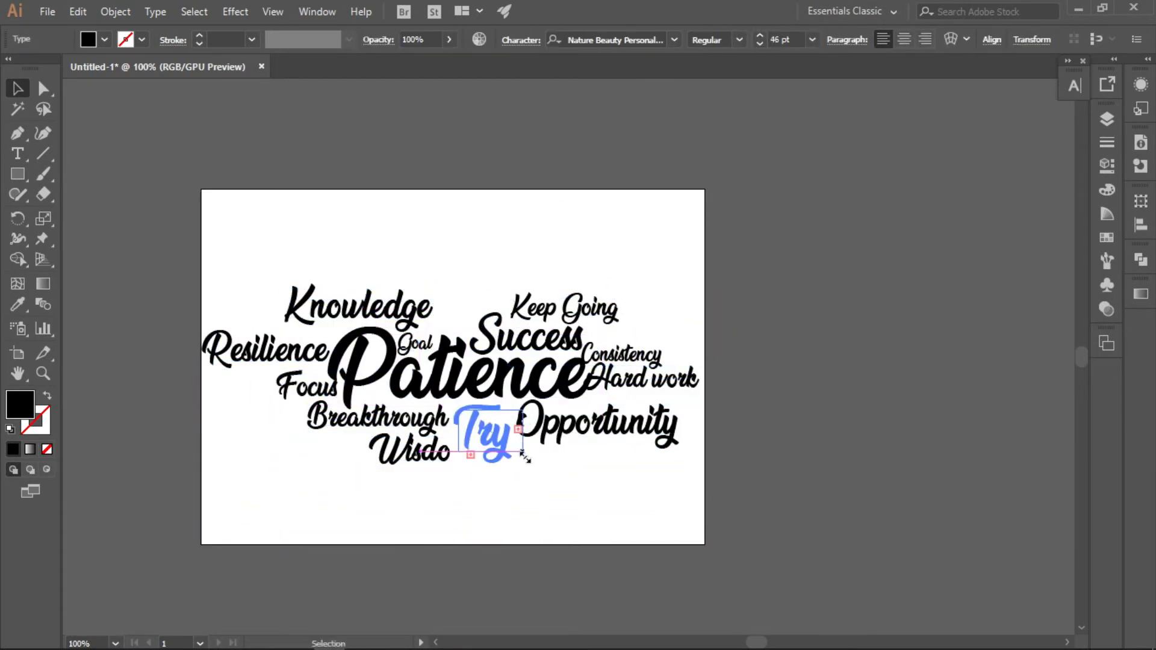
click(469, 488)
Add Tough from the Word list as new text and place it beside Consistency.
click(204, 638)
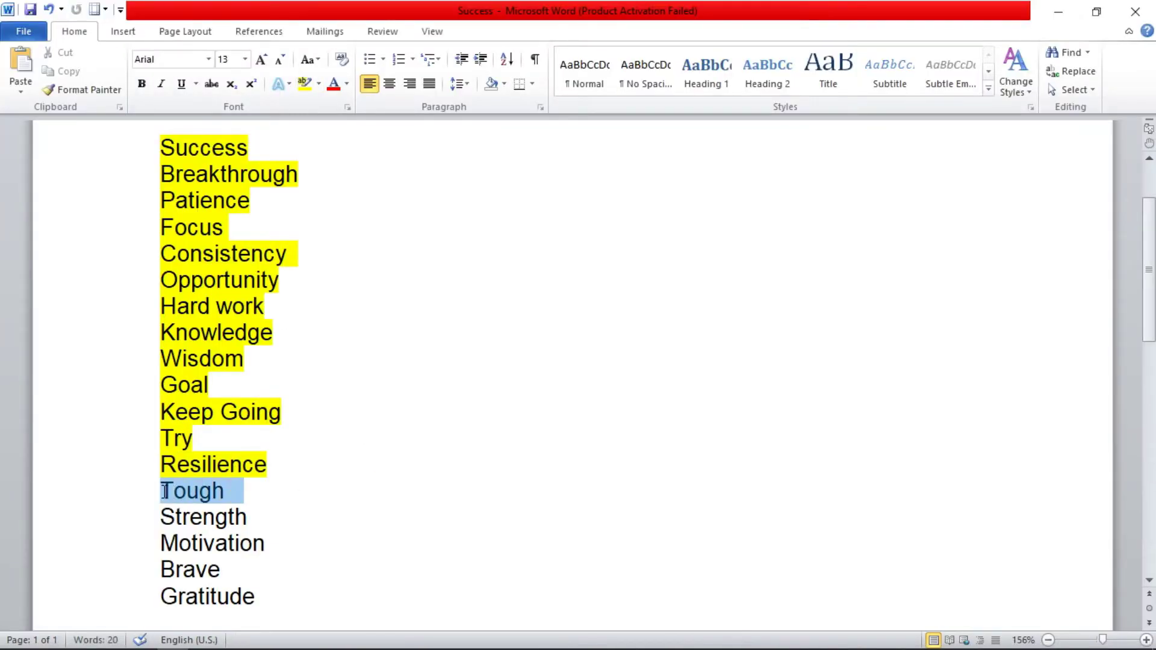
key(ctrl+c)
click(330, 638)
click(407, 237)
key(ctrl+v)
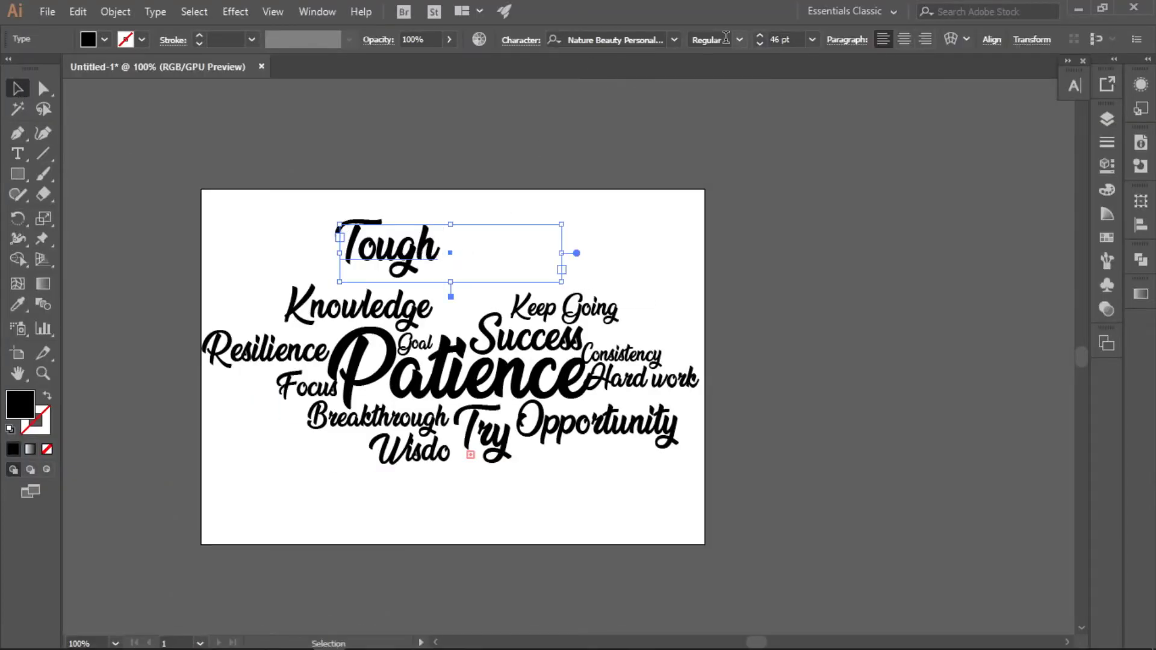
drag(391, 247, 638, 328)
Move Keep Going beside Wisdom, nudge Tough, Hard work and Focus, and enlarge Consistency to about 21 pt.
drag(564, 308, 309, 448)
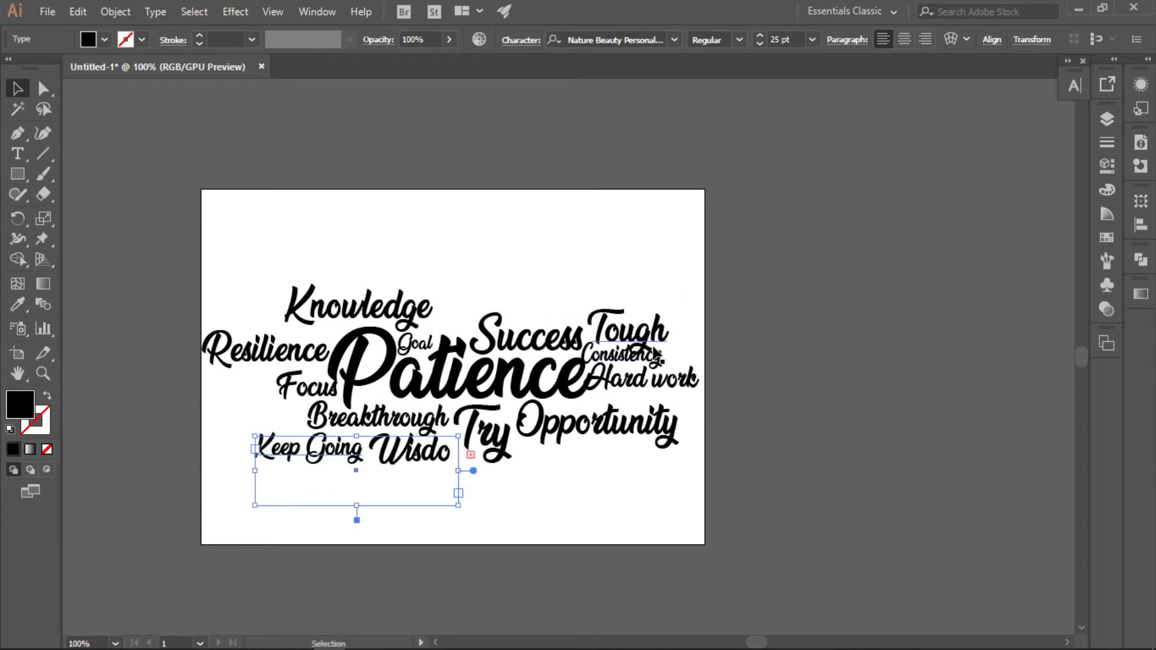
drag(626, 328, 629, 320)
click(591, 251)
drag(644, 378, 653, 378)
drag(297, 391, 290, 393)
click(283, 448)
click(489, 498)
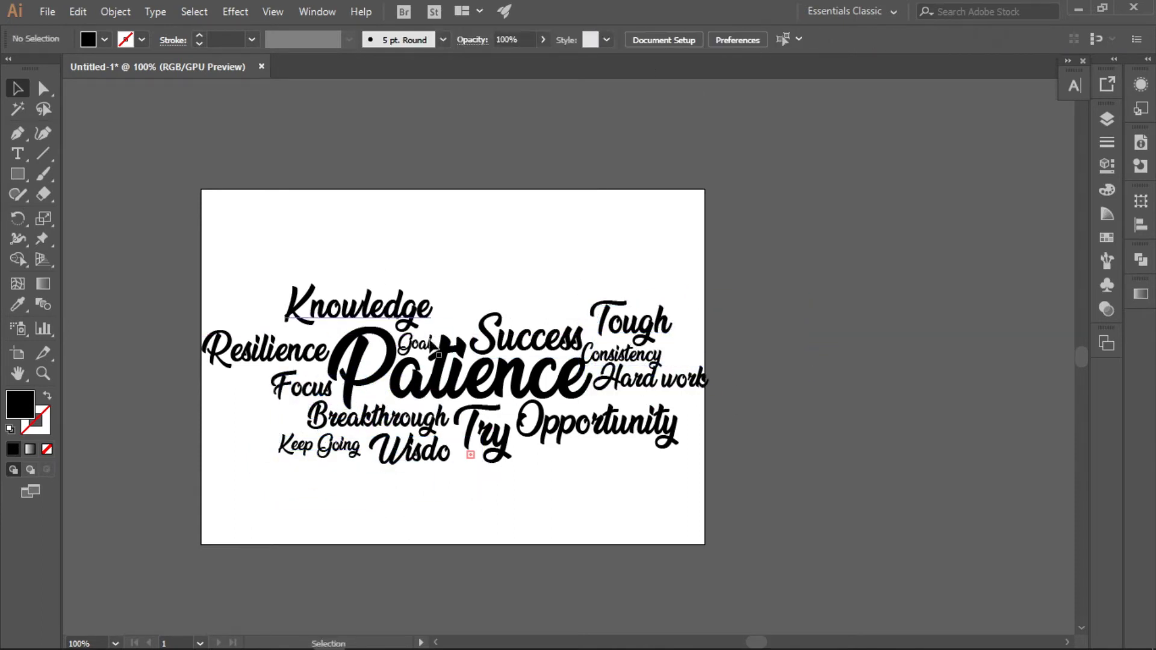
click(631, 356)
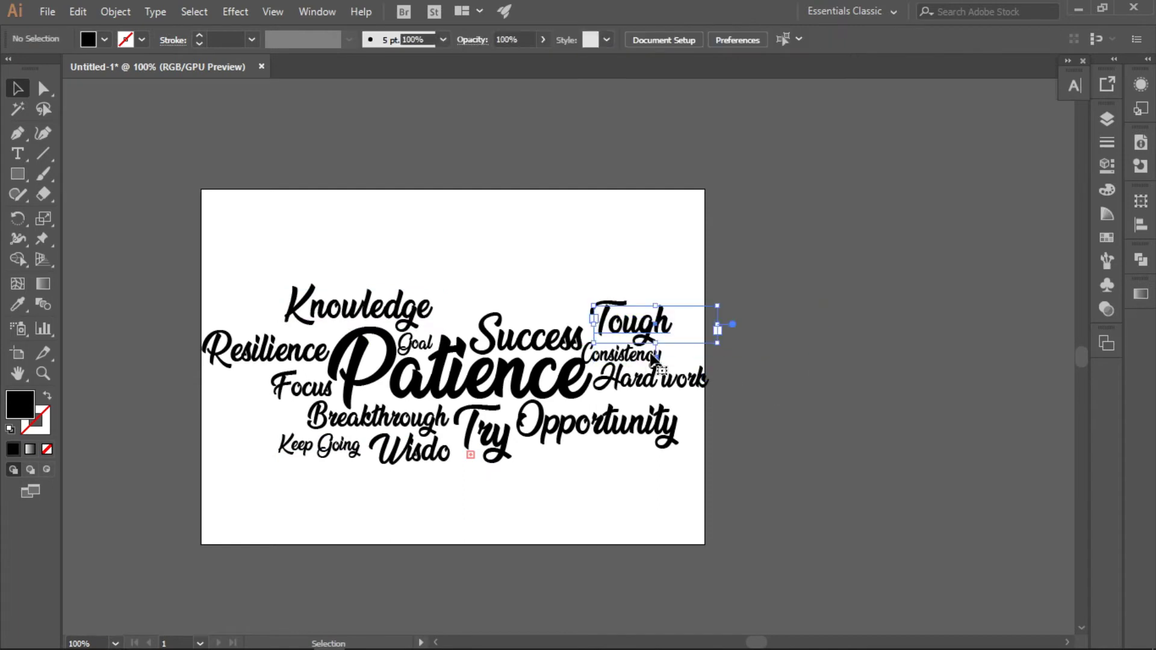
drag(740, 332, 709, 402)
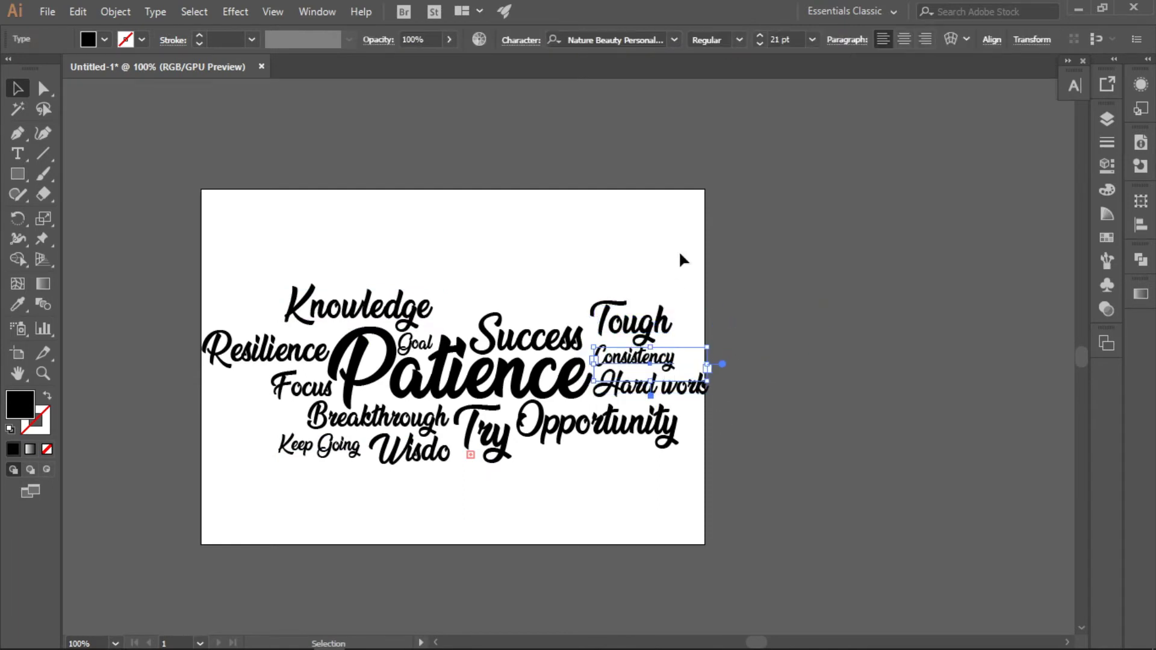
Add Motivation from the Word list in a new text box below Opportunity.
key(alt+Tab)
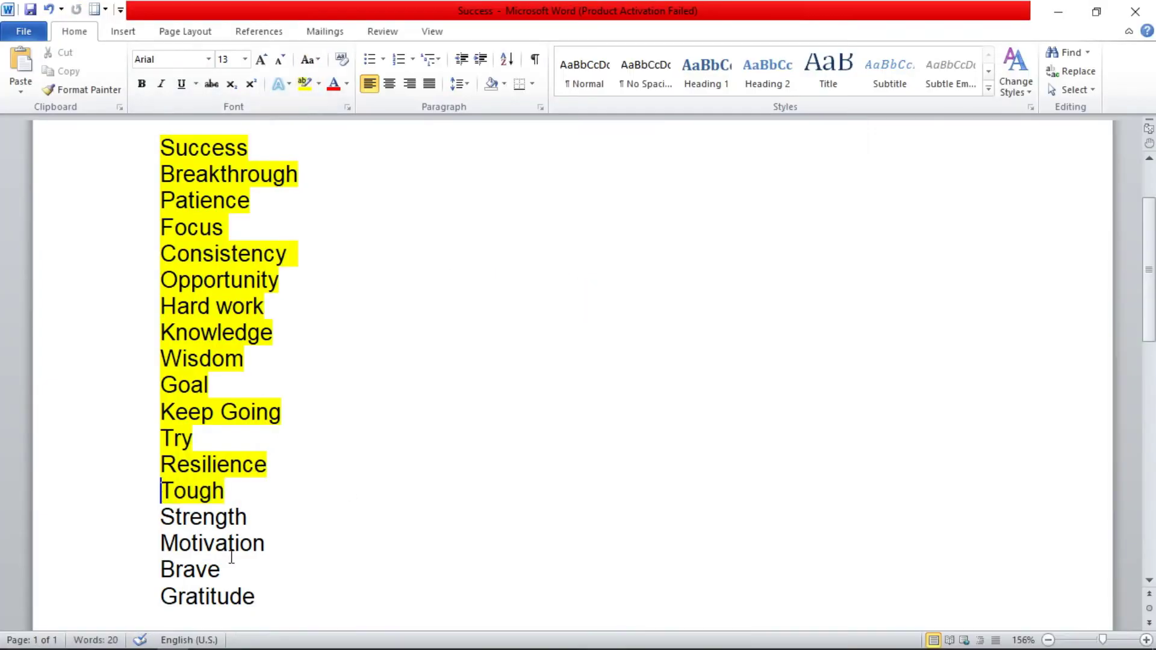
drag(193, 546, 160, 545)
key(ctrl+c)
key(alt+Tab)
drag(411, 228, 596, 296)
key(ctrl+v)
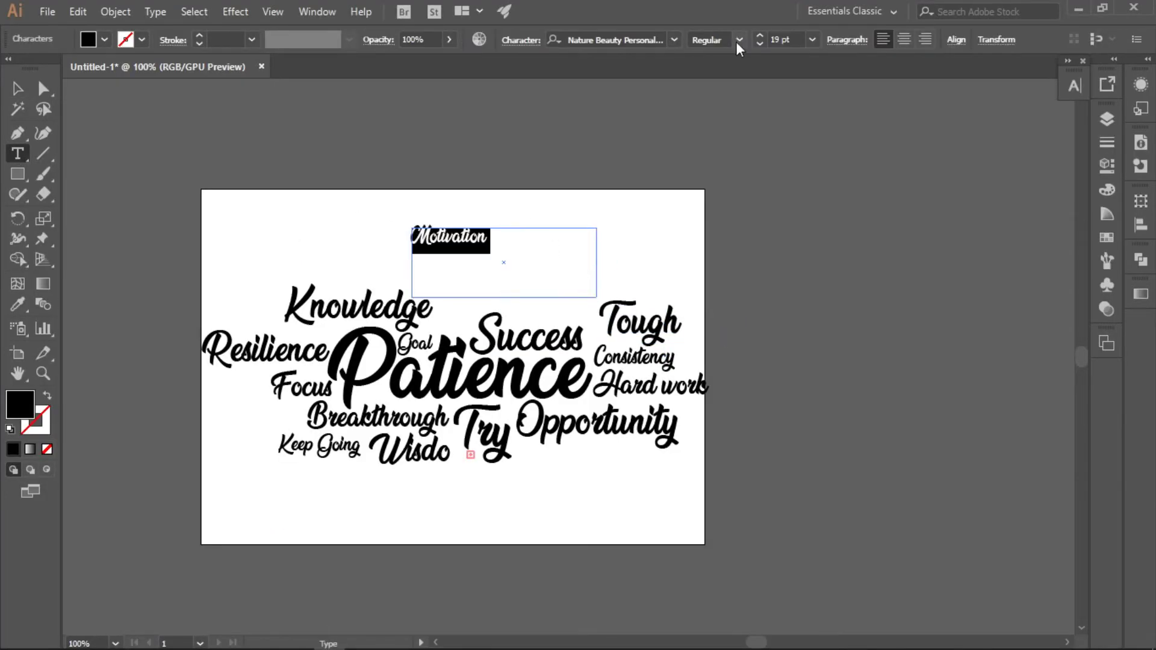
key(Escape)
drag(503, 269, 609, 492)
Adjust Try and scale all the word-cloud text together.
mouse_move(485, 432)
mouse_down()
mouse_move(465, 288)
mouse_move(484, 432)
mouse_up()
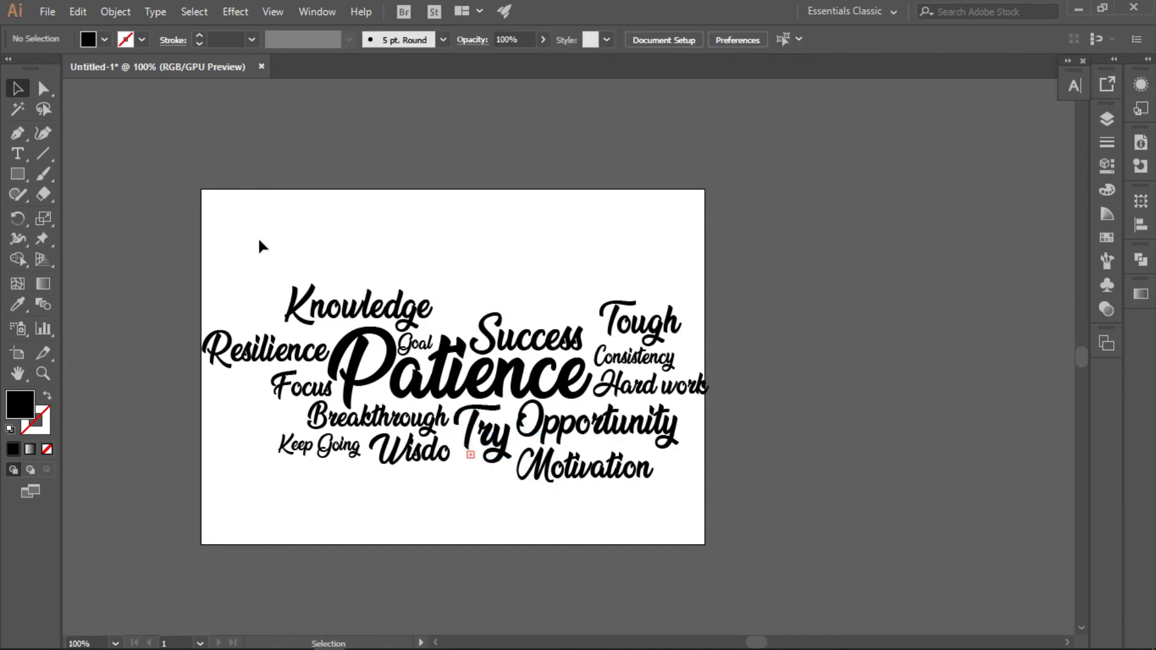
drag(258, 248, 709, 513)
click(746, 227)
key(ctrl+a)
Extend the artboard's left edge and shift Knowledge slightly right.
click(77, 12)
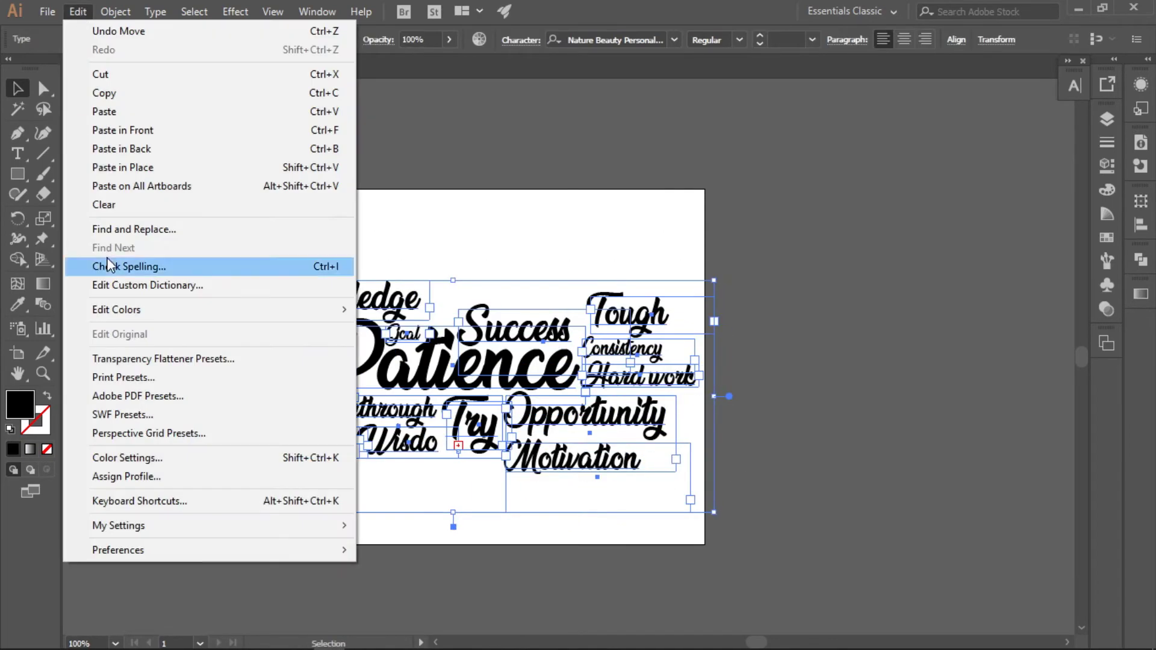
click(485, 624)
click(47, 11)
click(17, 353)
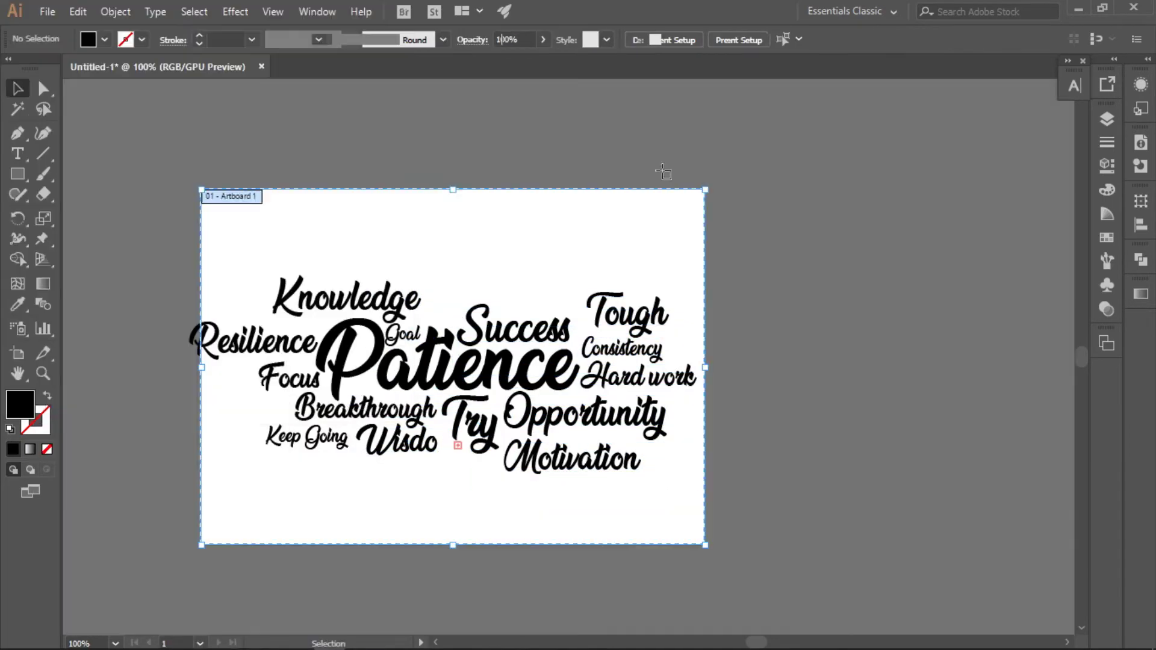
drag(201, 373, 154, 372)
key(v)
drag(386, 305, 404, 307)
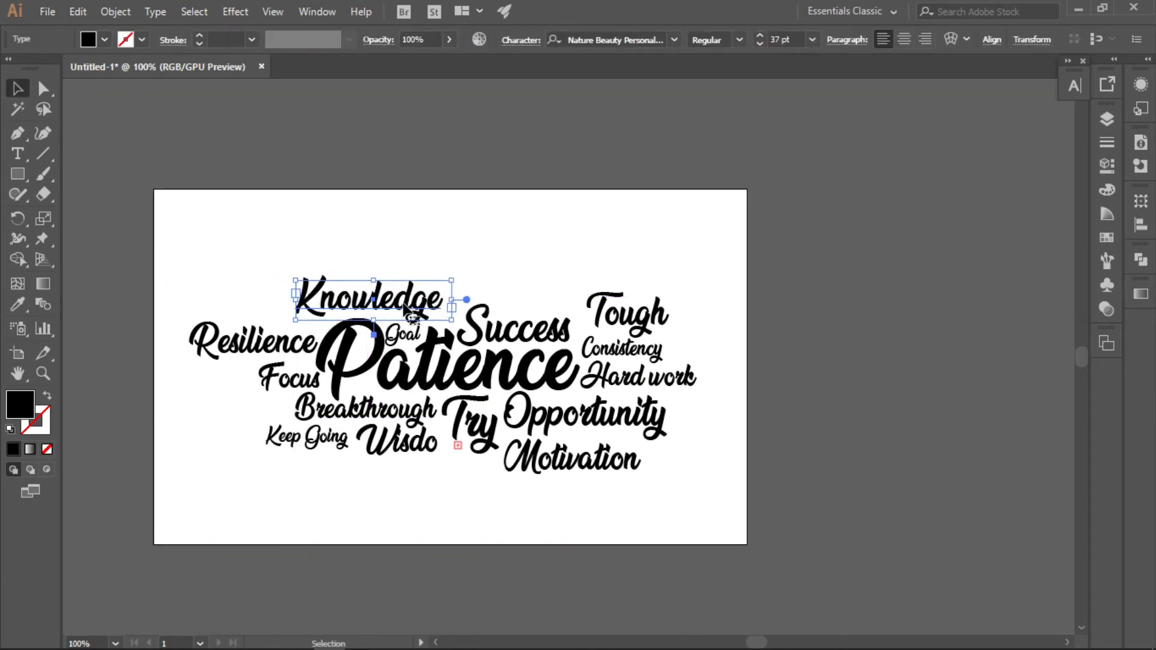
click(461, 448)
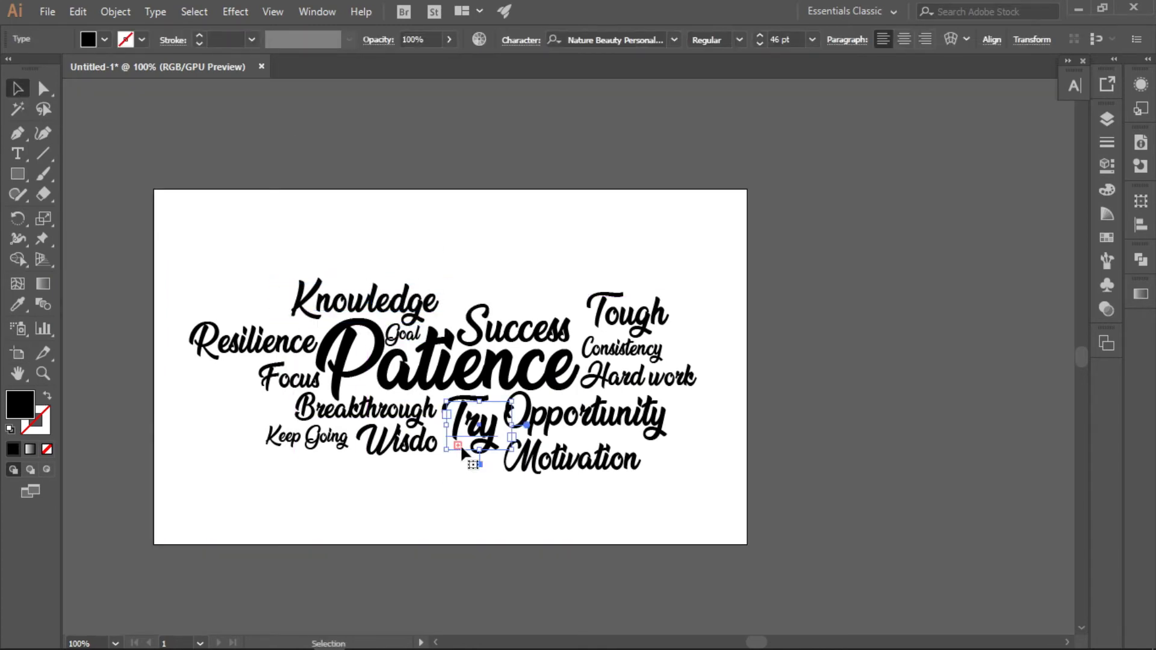
click(580, 268)
Add Brave from the Word list and place it above Success.
click(172, 636)
double_click(189, 569)
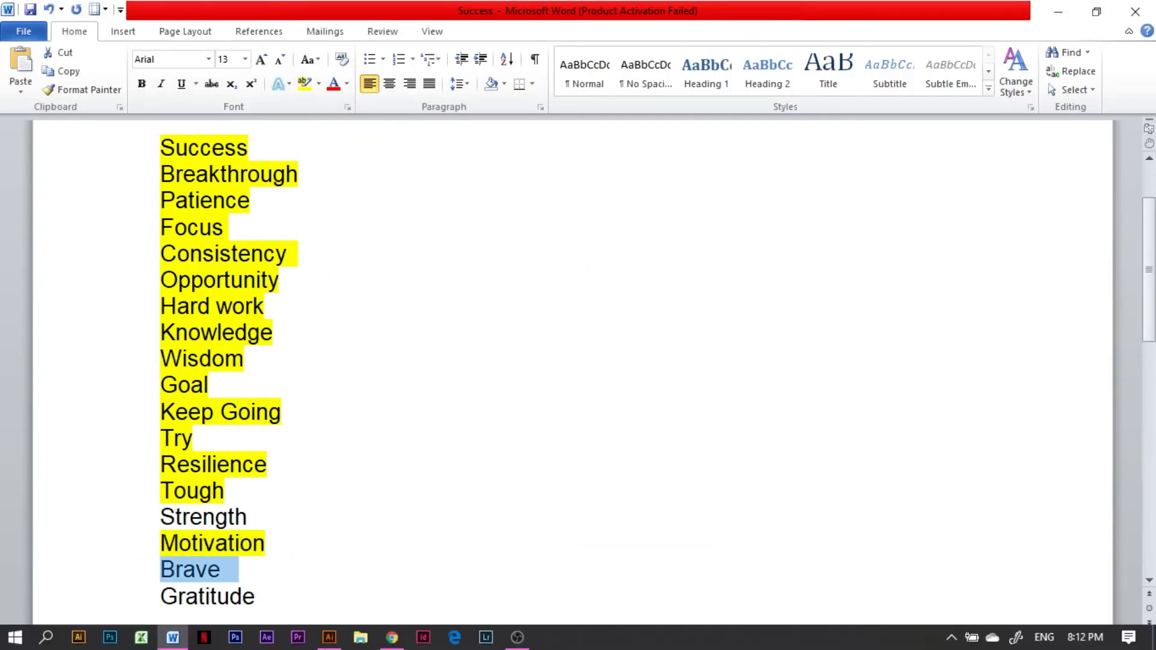
click(329, 637)
key(t)
drag(433, 230, 589, 283)
key(ctrl+v)
key(Escape)
drag(530, 261, 533, 288)
click(533, 224)
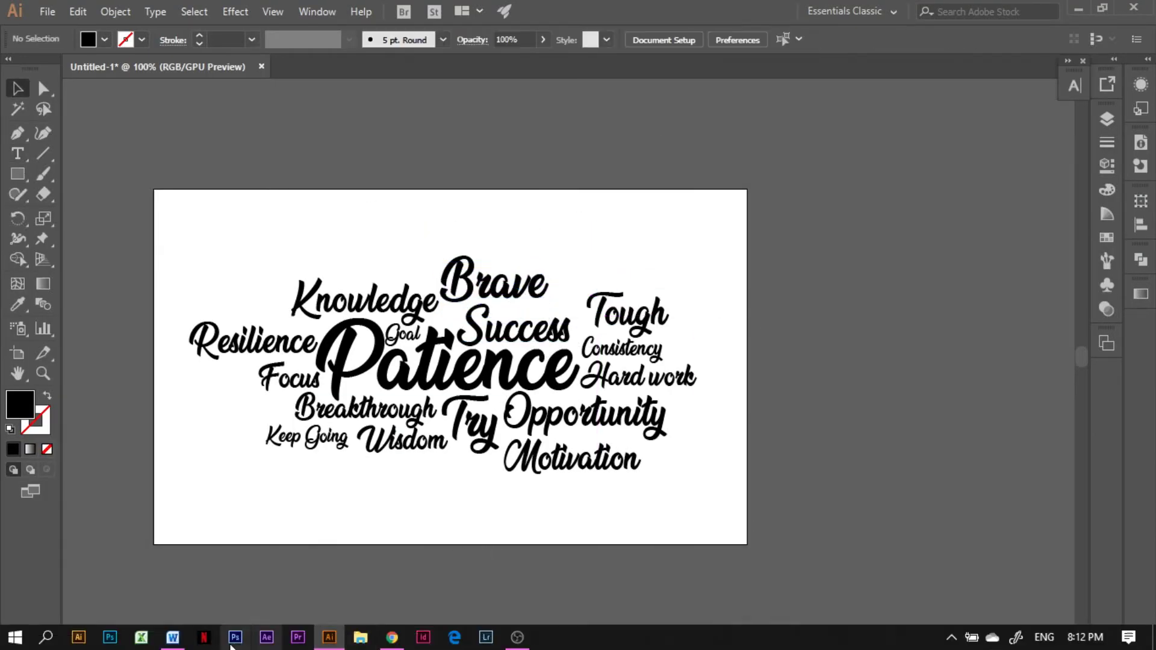
Add Gratitude from the Word list in a new text box, sized so the whole word fits.
click(173, 637)
double_click(206, 595)
click(329, 637)
key(t)
drag(571, 222, 703, 270)
key(ctrl+v)
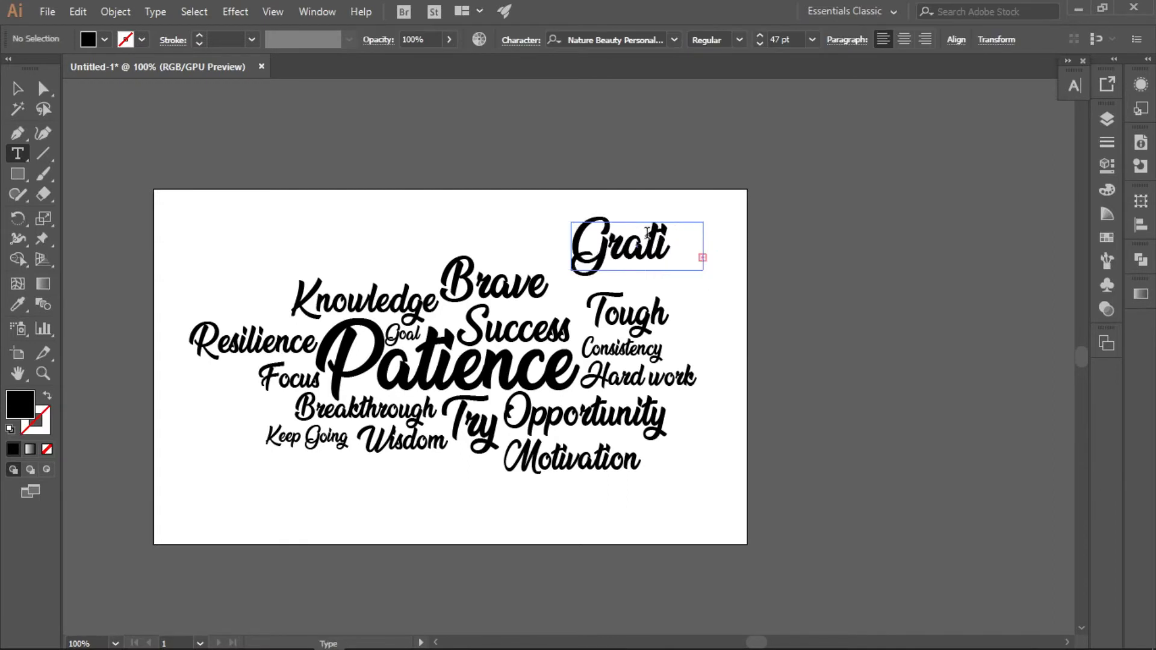
key(ctrl+a)
scroll(758, 43, down, 19)
key(Escape)
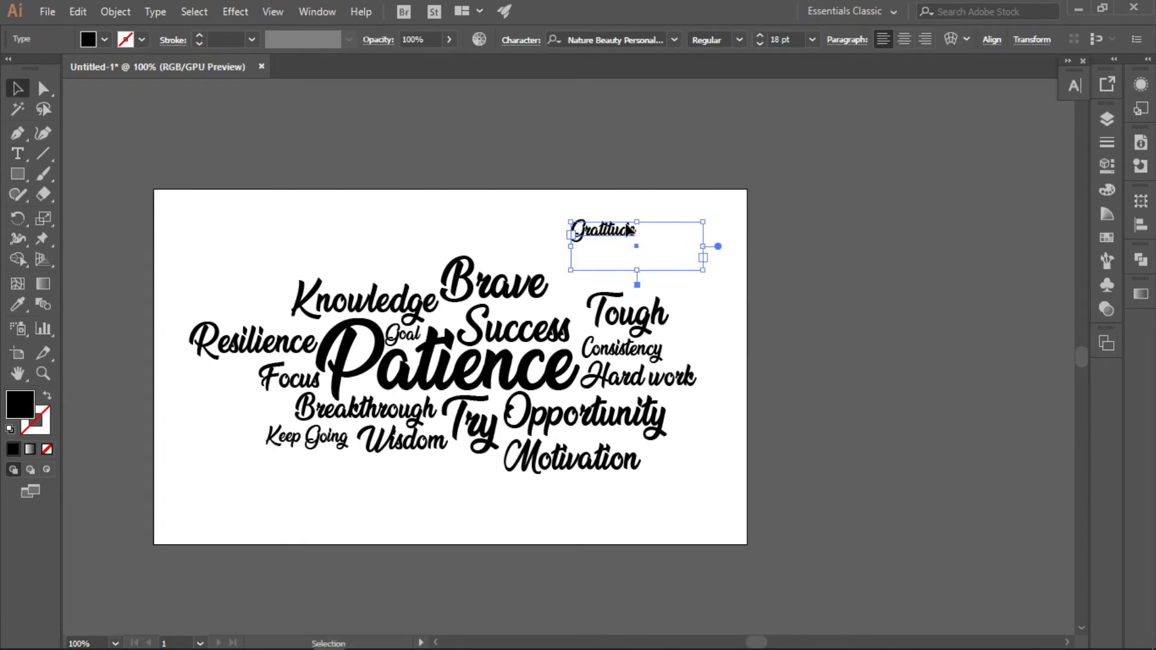
Move Gratitude between Opportunity and Motivation and Keep Going between Success and Tough.
drag(539, 310, 424, 492)
drag(307, 436, 545, 310)
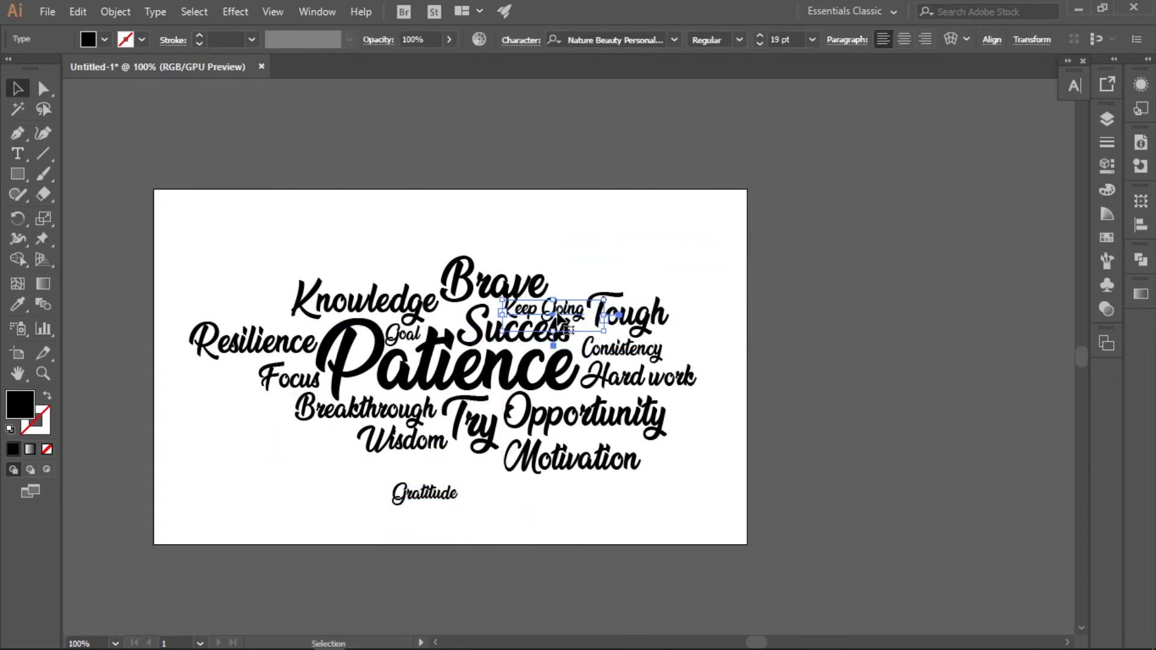
drag(494, 280, 493, 274)
drag(424, 492, 596, 435)
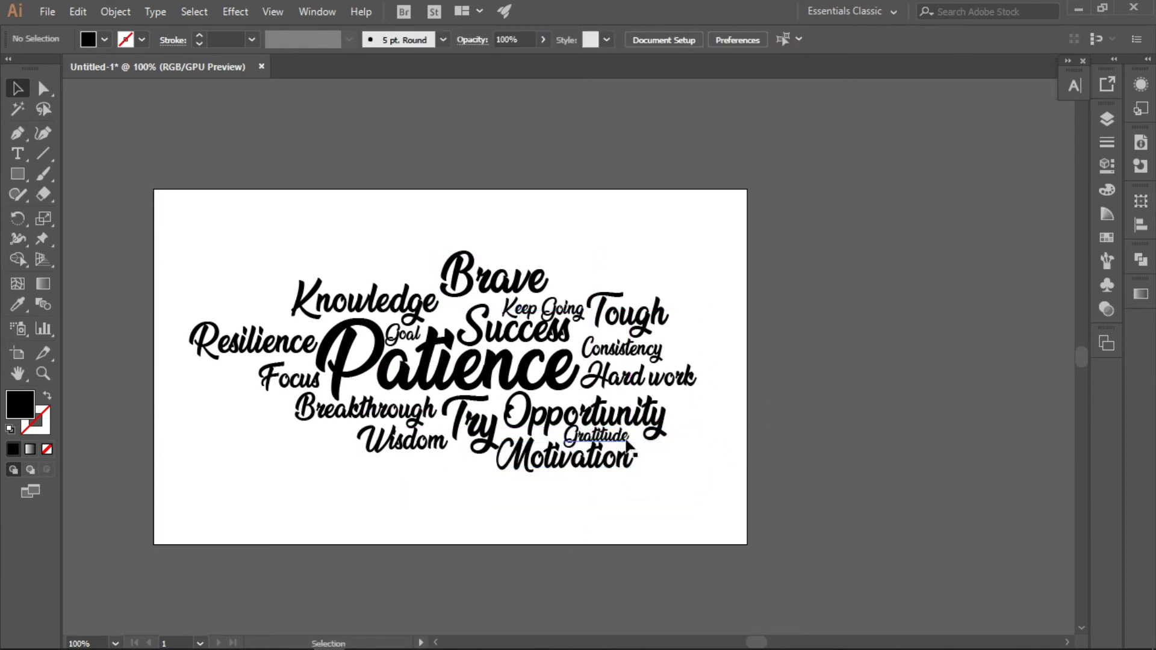
click(415, 480)
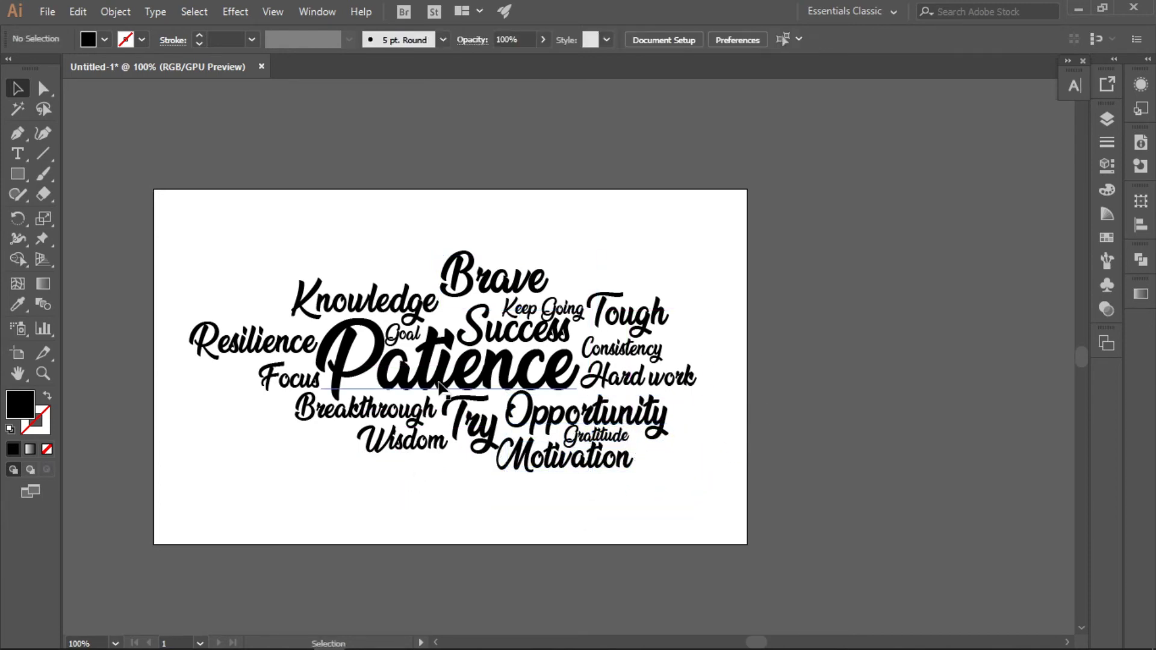
Add Strength from the Word list and place it beside Consistency.
key(alt+Tab)
key(alt+Tab)
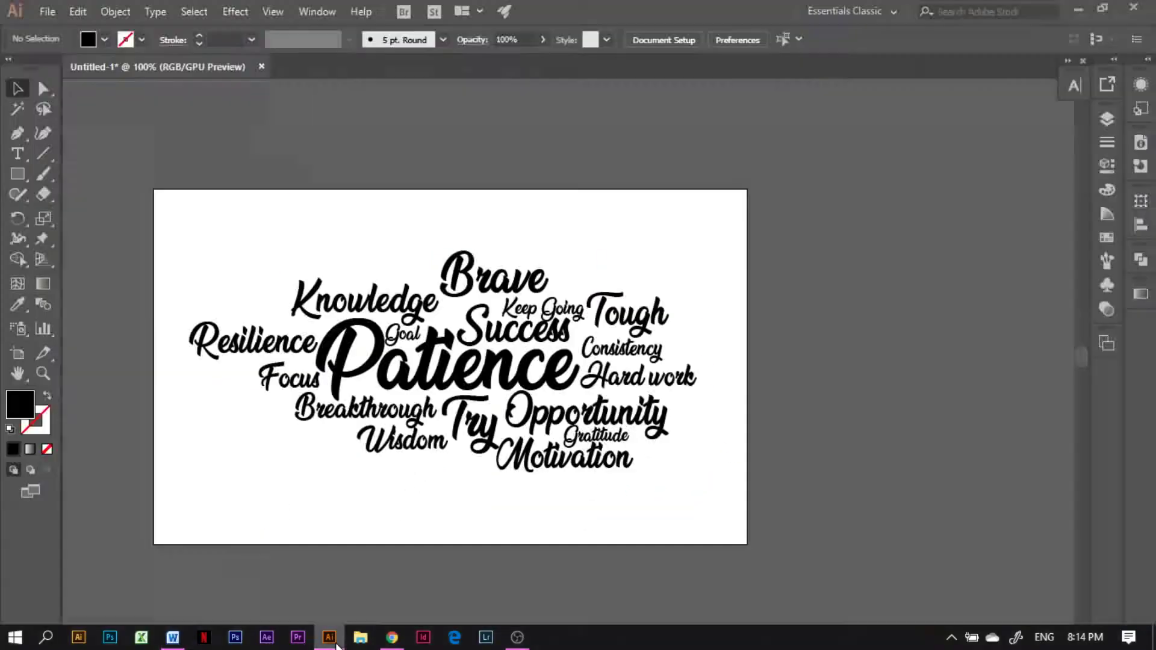
key(t)
key(ctrl+v)
mouse_move(568, 229)
mouse_down()
mouse_move(659, 278)
mouse_move(610, 276)
mouse_move(631, 319)
mouse_up()
key(ctrl+z)
key(ctrl+z)
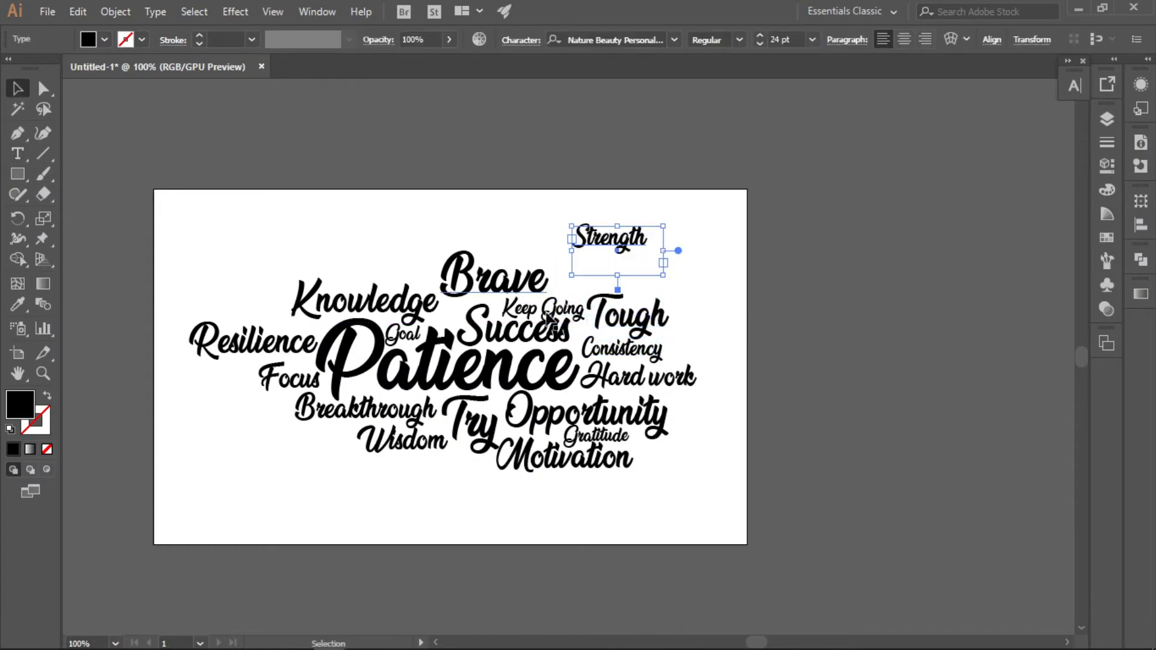
mouse_move(608, 237)
mouse_down()
mouse_move(705, 347)
mouse_move(685, 380)
mouse_up()
key(ctrl+a)
Edit letters inside the Brave, Knowledge and Patience groups, tilting the K of Knowledge.
right_click(504, 282)
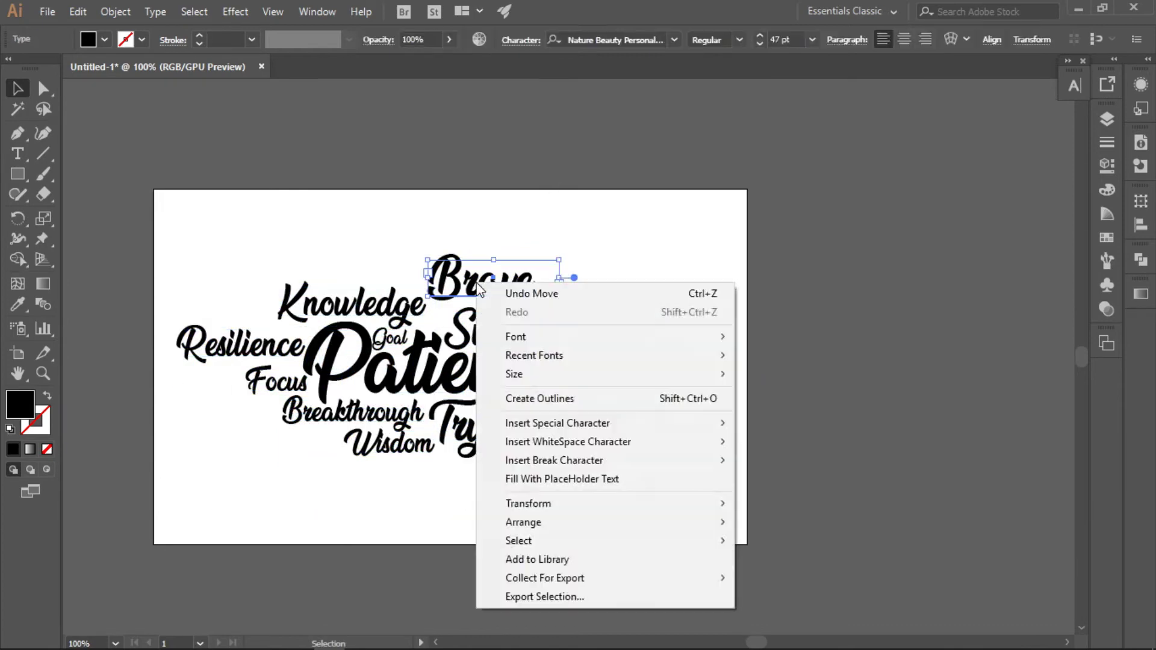
click(457, 295)
double_click(458, 294)
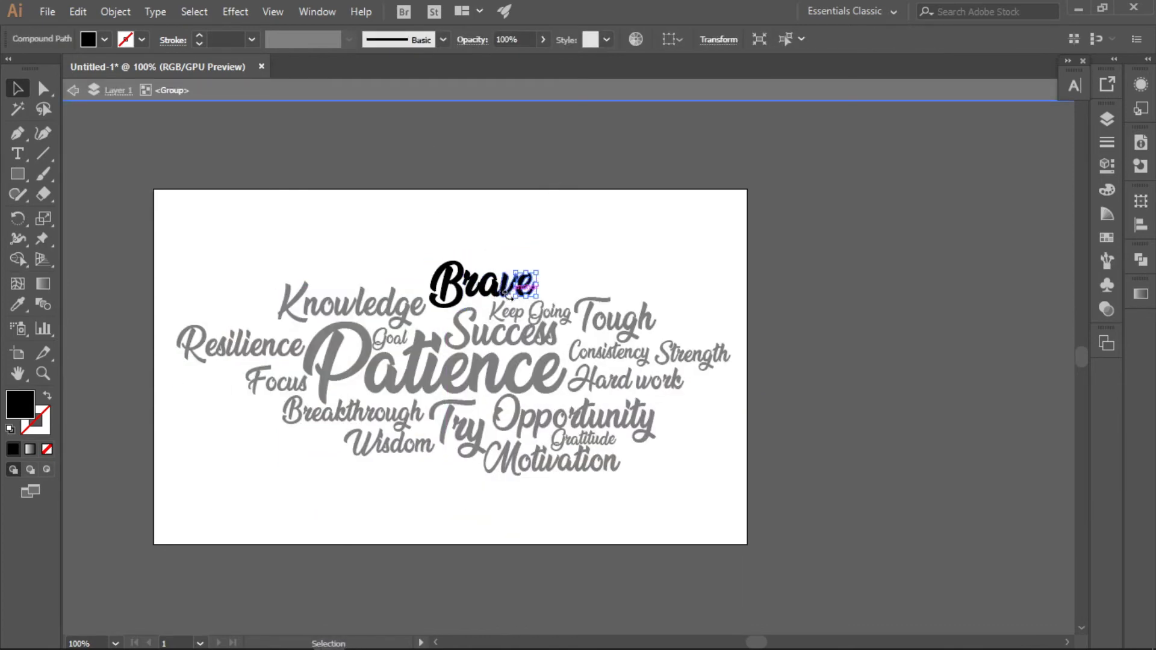
double_click(399, 451)
double_click(288, 318)
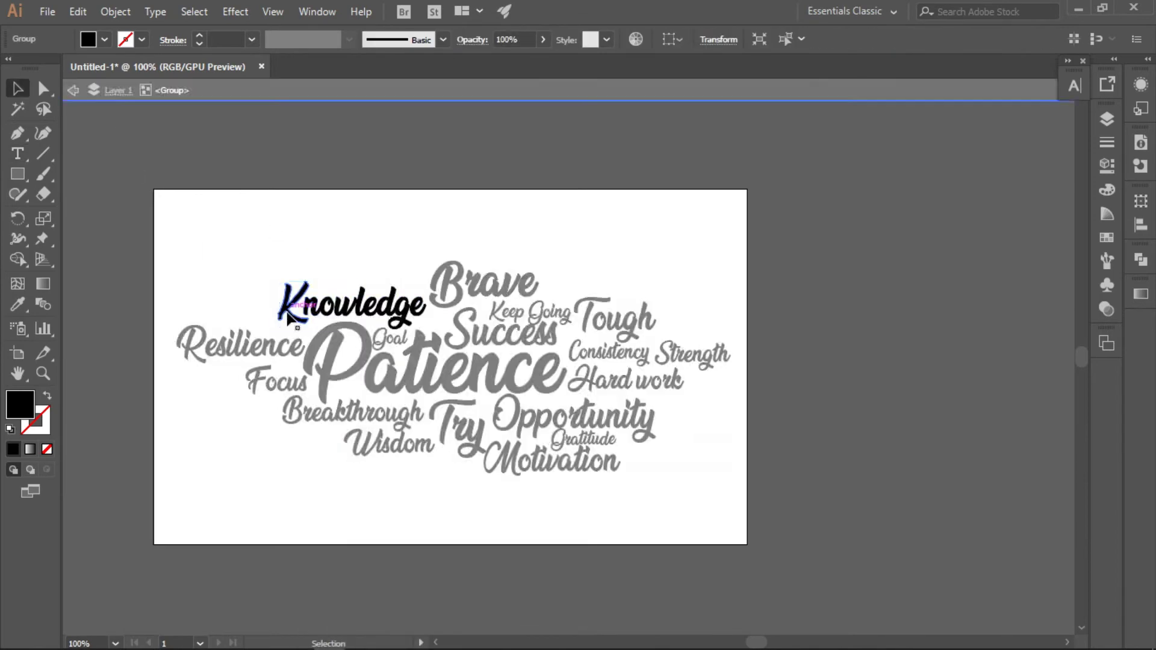
drag(303, 278, 295, 264)
click(295, 264)
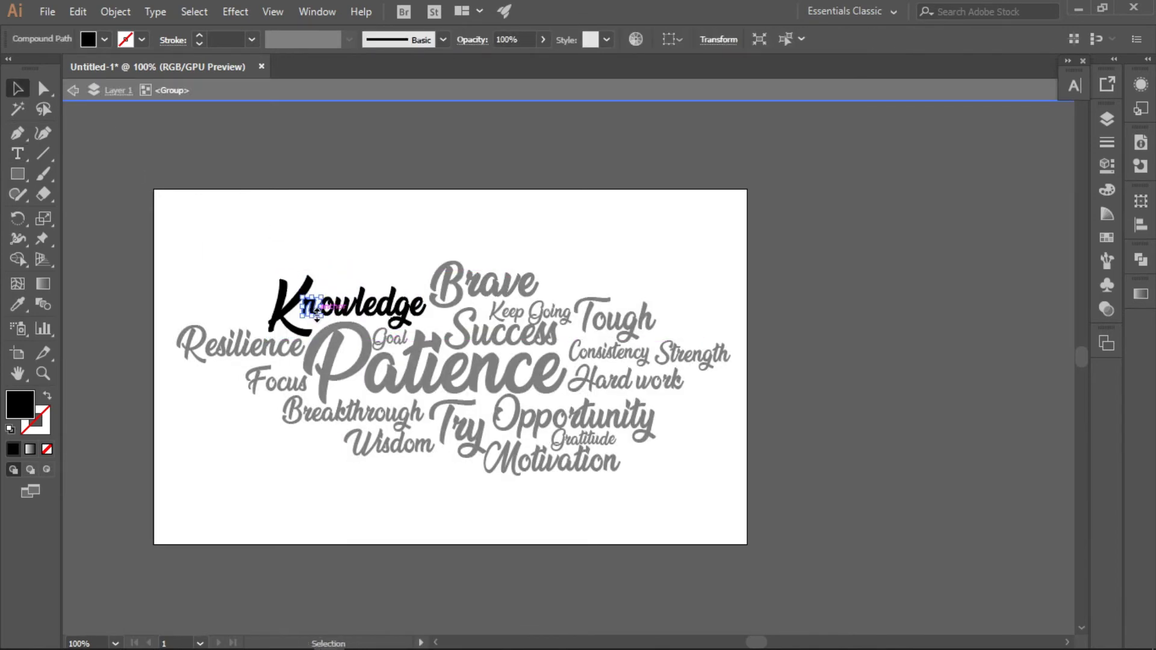
double_click(82, 155)
click(436, 343)
double_click(436, 344)
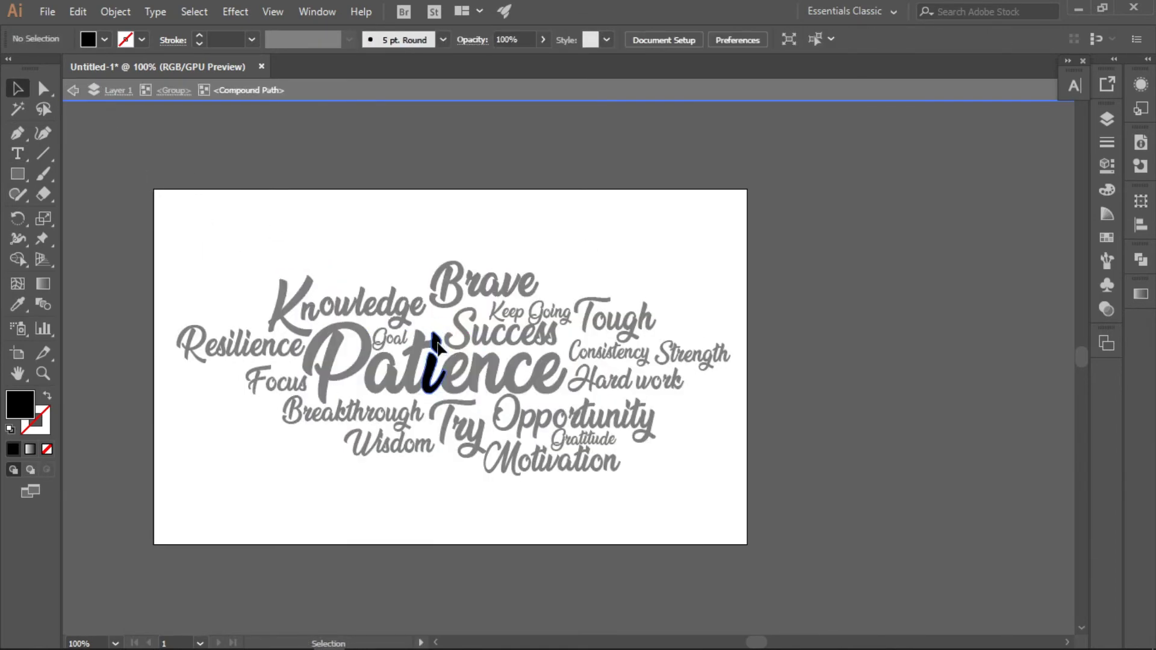
double_click(257, 241)
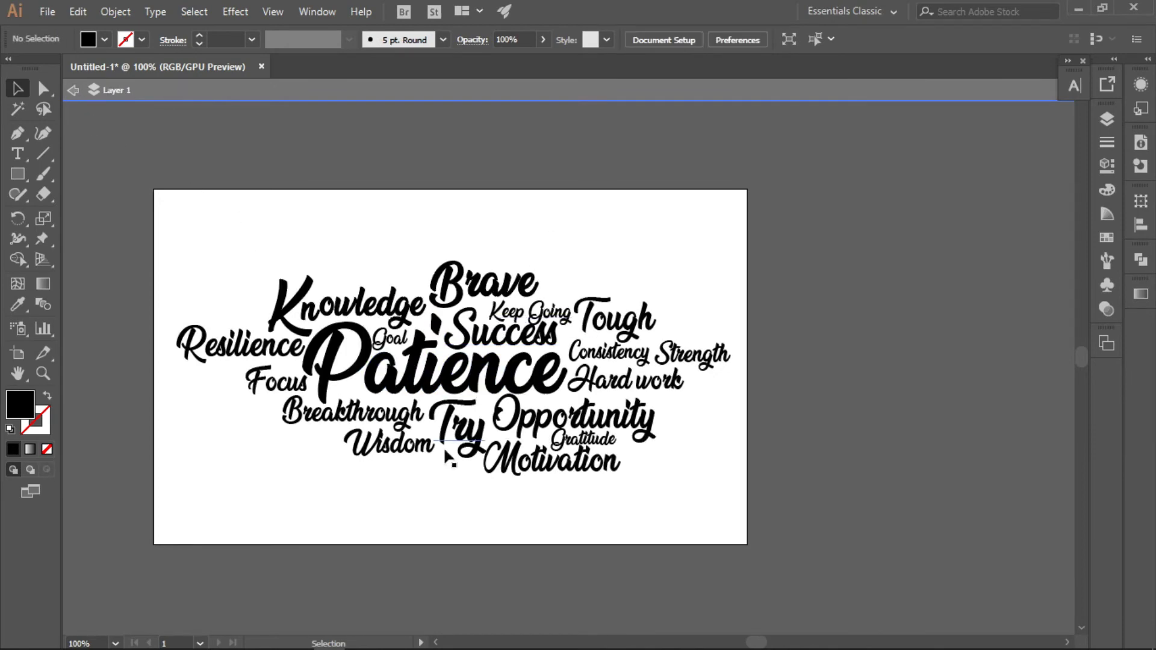
Convert Consistency into outlines with Shift+Ctrl+O.
click(683, 381)
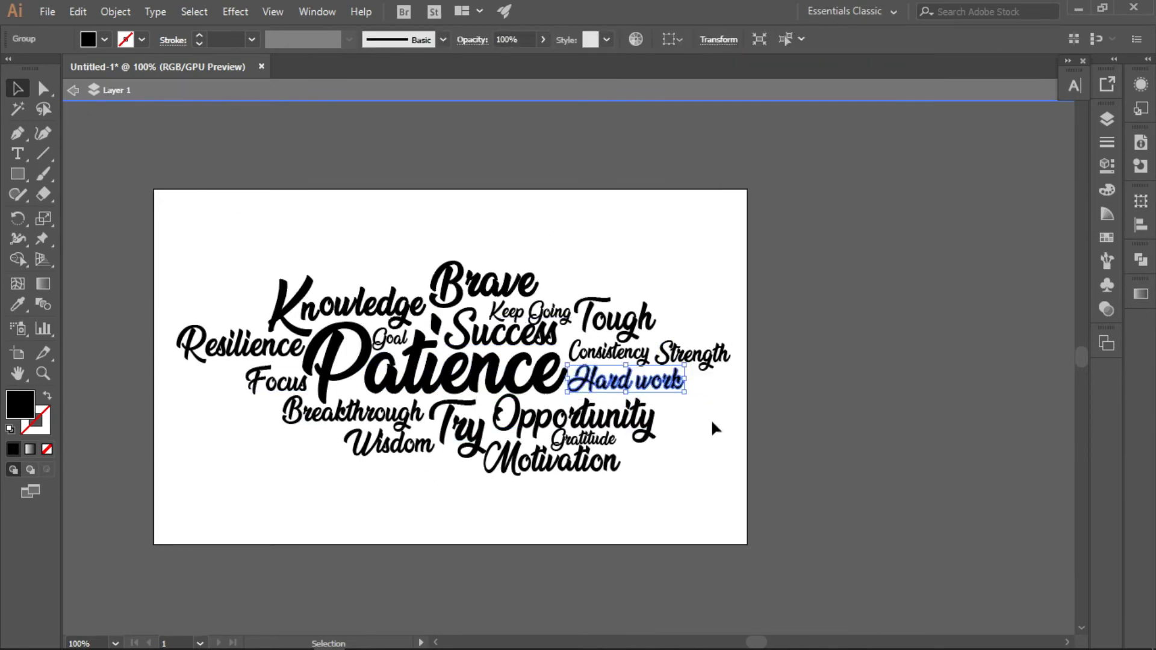
click(658, 496)
click(602, 352)
key(shift+ctrl+o)
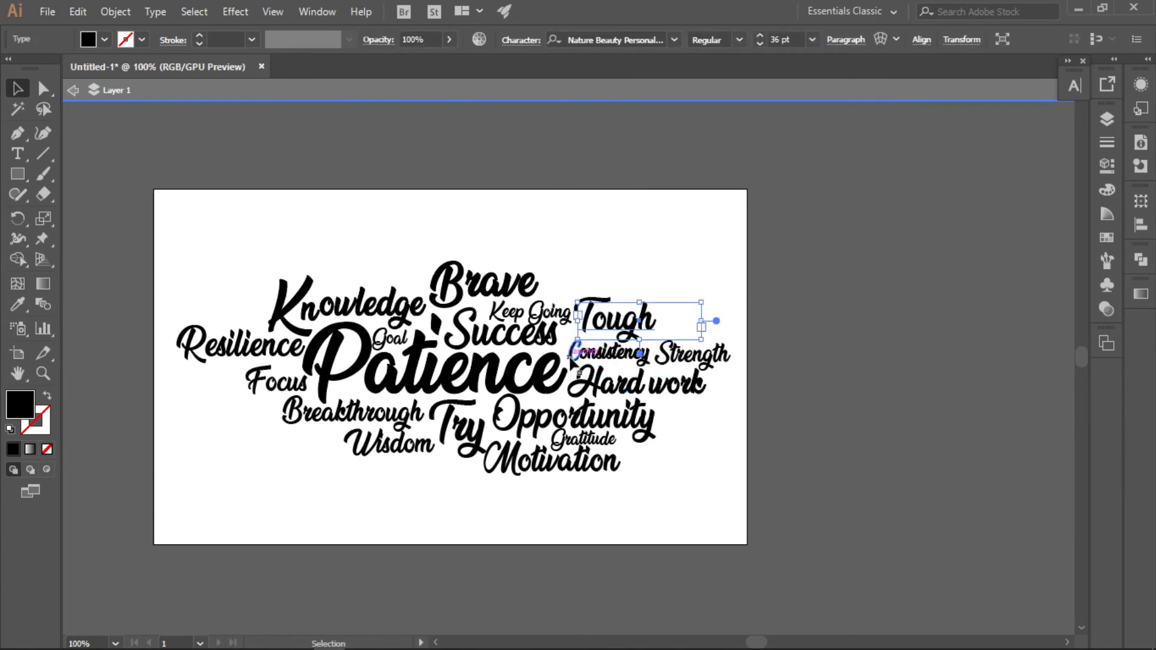
double_click(575, 349)
click(75, 92)
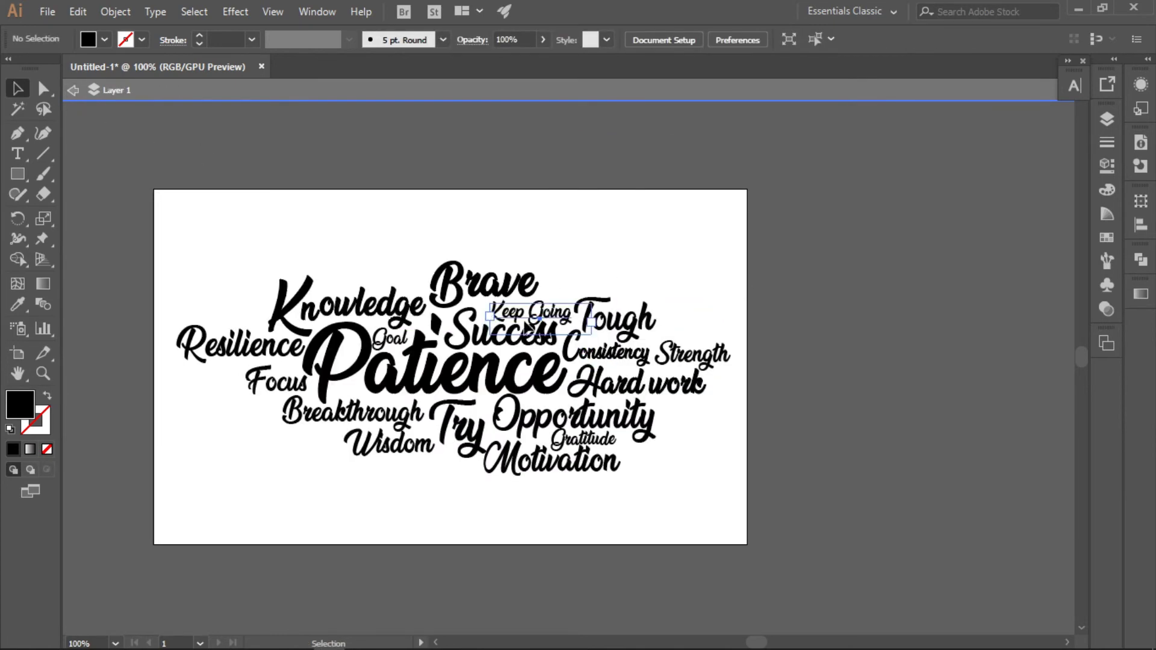
Convert Keep Going into outlines via the right-click menu.
click(524, 311)
right_click(532, 304)
click(571, 441)
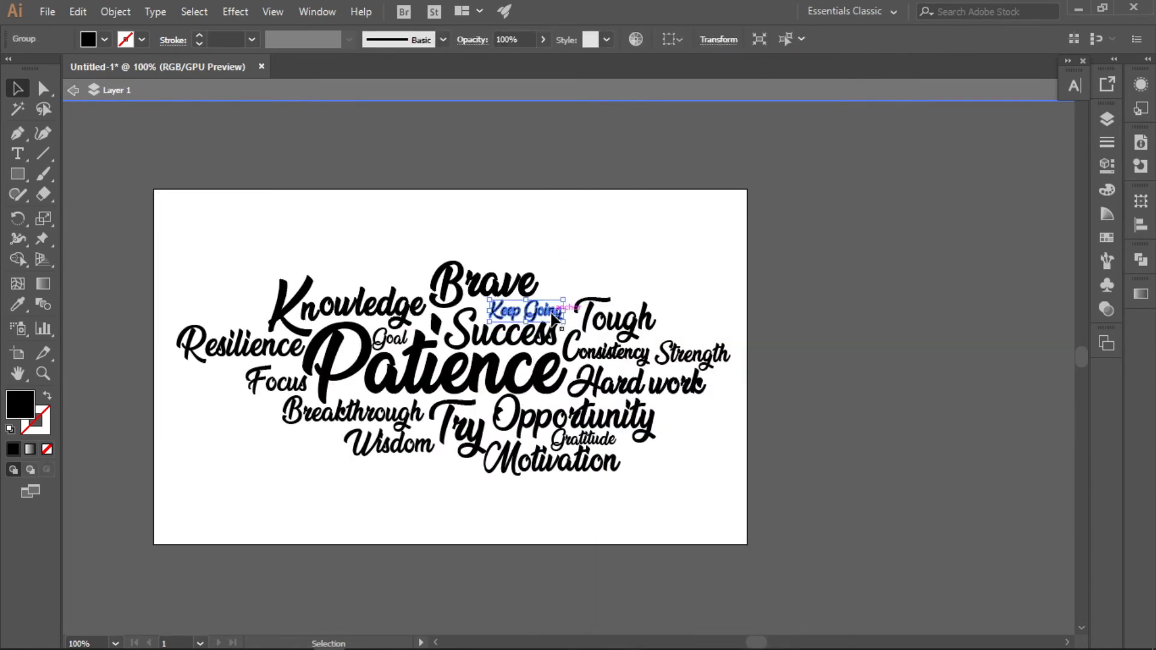
double_click(531, 312)
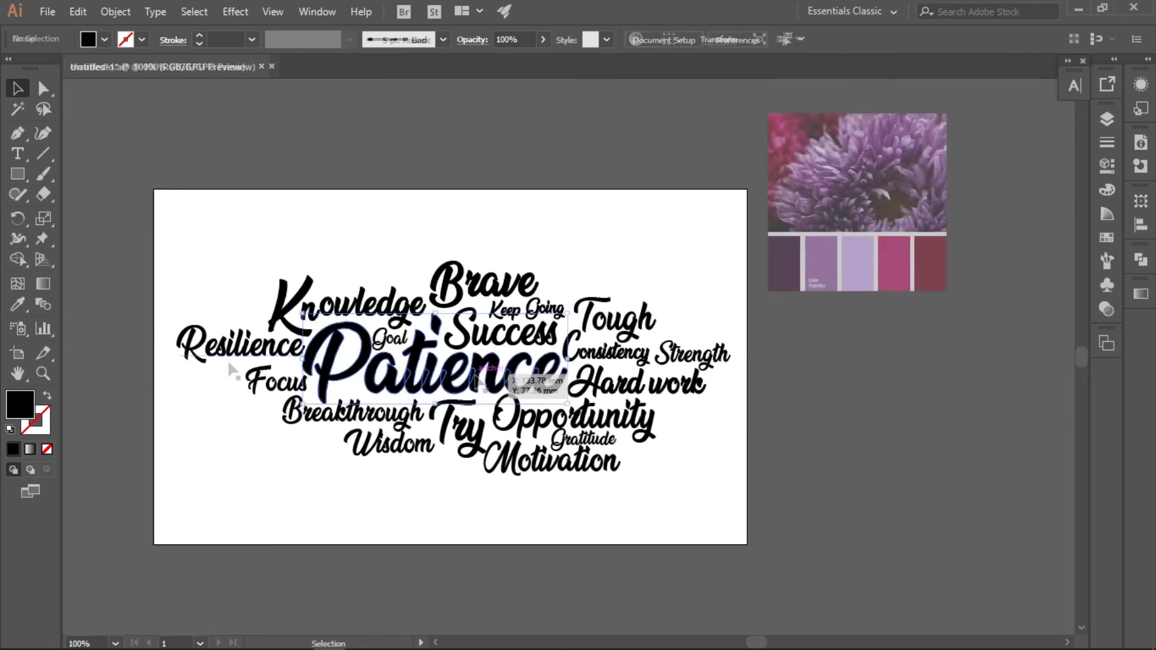
Color Goal with the lavender palette swatch using the Eyedropper.
click(415, 339)
key(i)
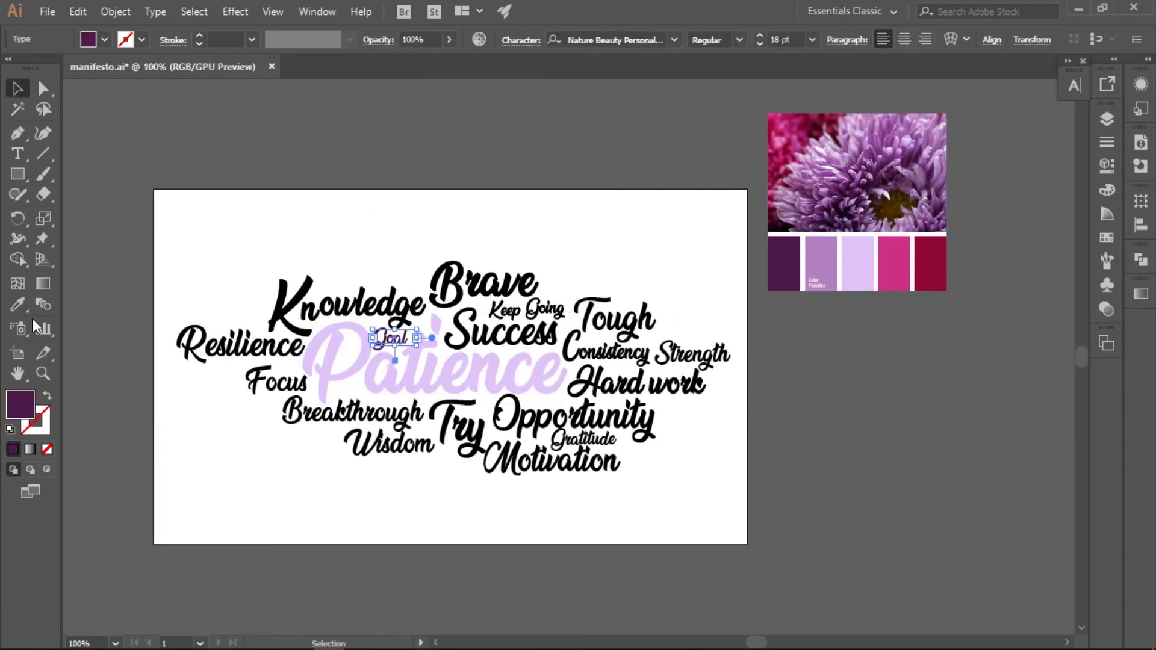
click(871, 258)
key(v)
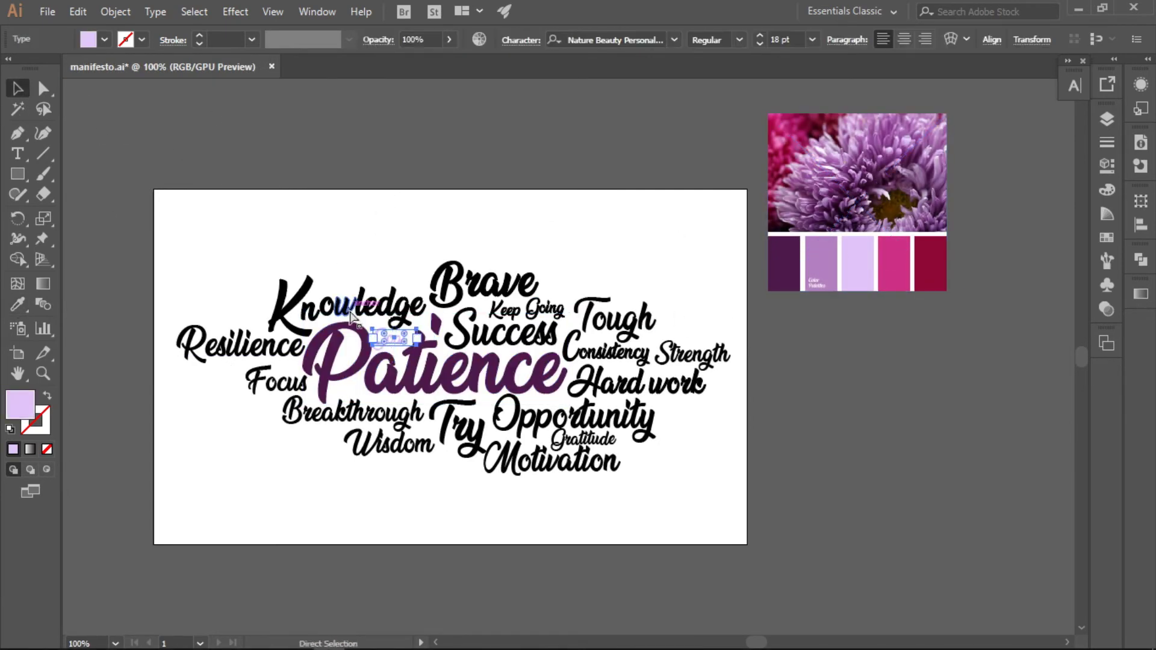
Convert Goal to outlines and nudge it into place above Patience.
key(ctrl+plus)
key(ctrl+plus)
key(ctrl+plus)
right_click(569, 368)
click(648, 157)
double_click(558, 360)
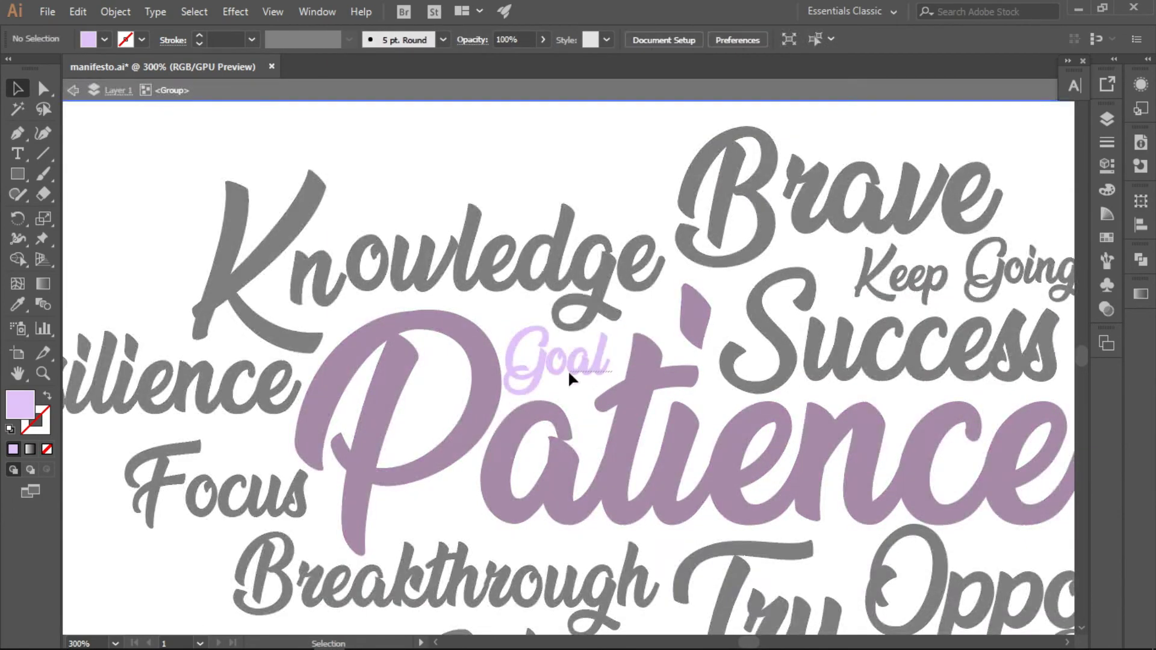
drag(594, 371, 599, 366)
double_click(163, 142)
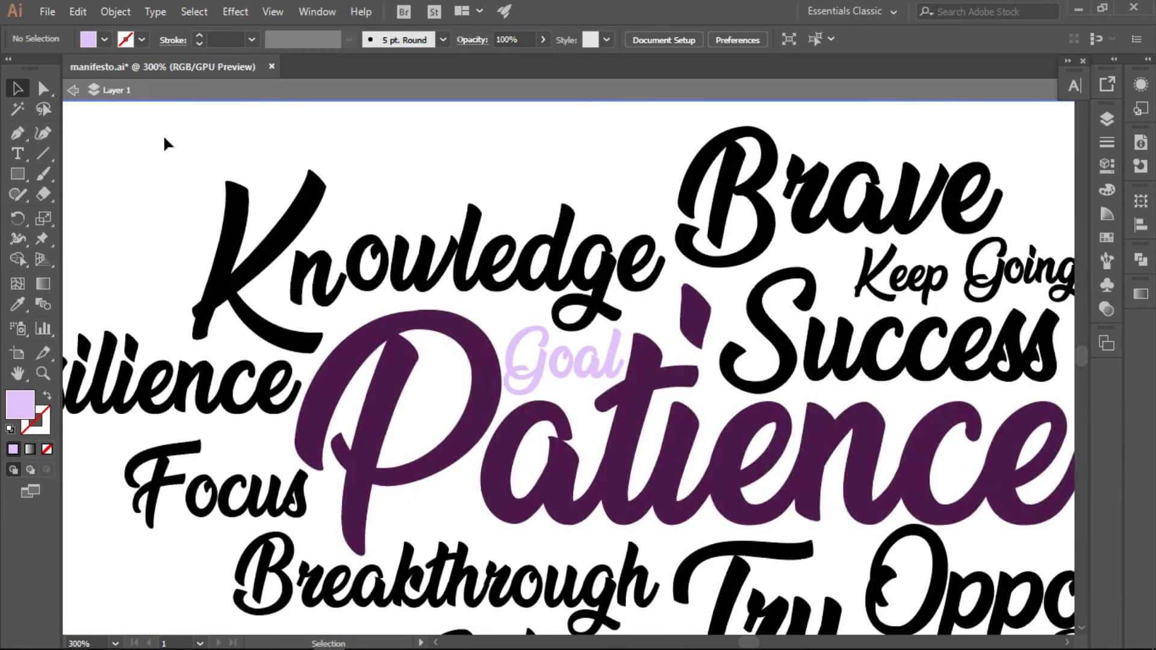
Color Knowledge pink and Success crimson from the palette.
click(253, 258)
key(ctrl+minus)
key(ctrl+minus)
key(ctrl+minus)
click(17, 305)
click(857, 313)
key(v)
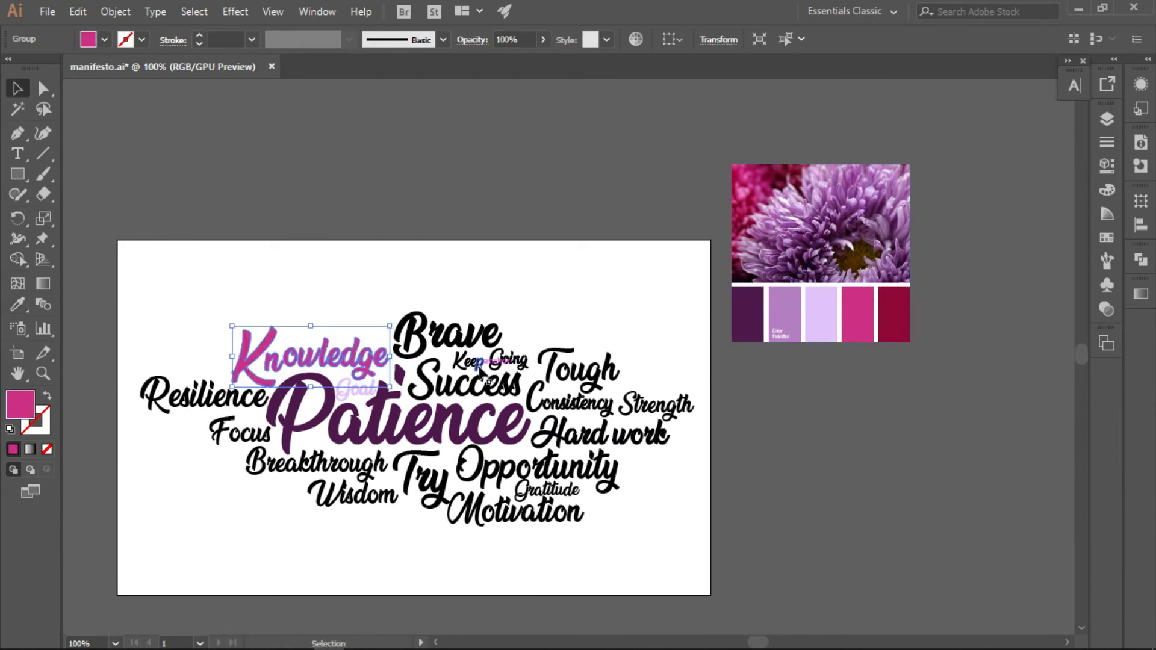
key(i)
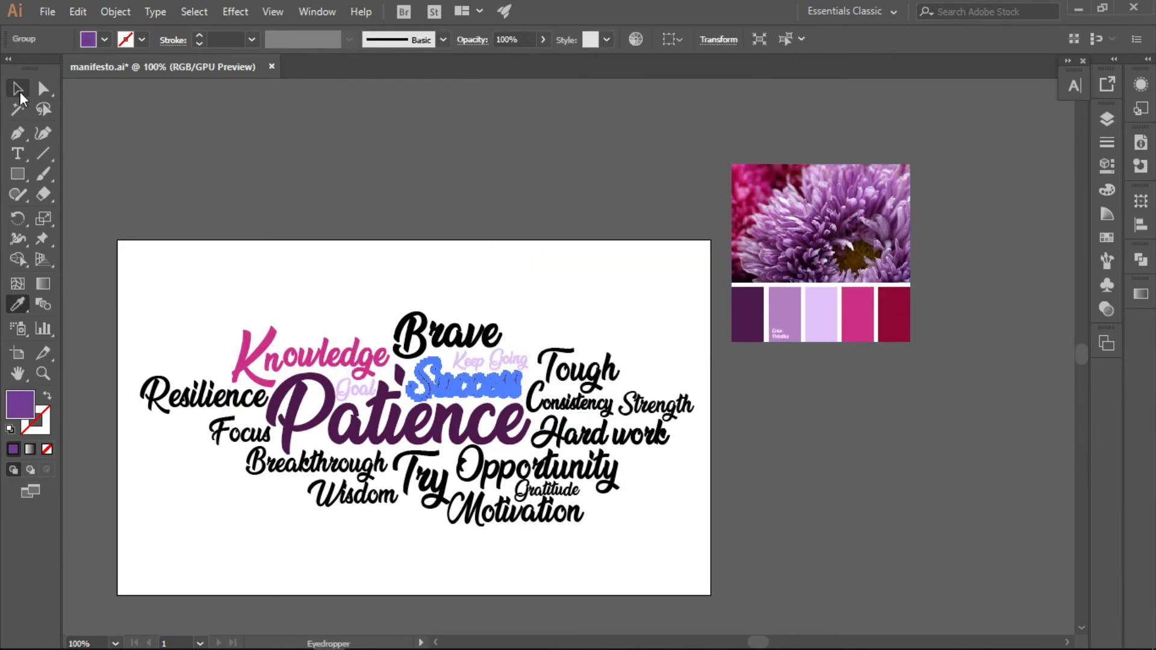
click(894, 313)
key(v)
Color Brave light purple and Breakthrough pale lavender from the palette.
click(521, 291)
click(448, 334)
key(i)
click(784, 313)
key(v)
click(316, 463)
click(17, 305)
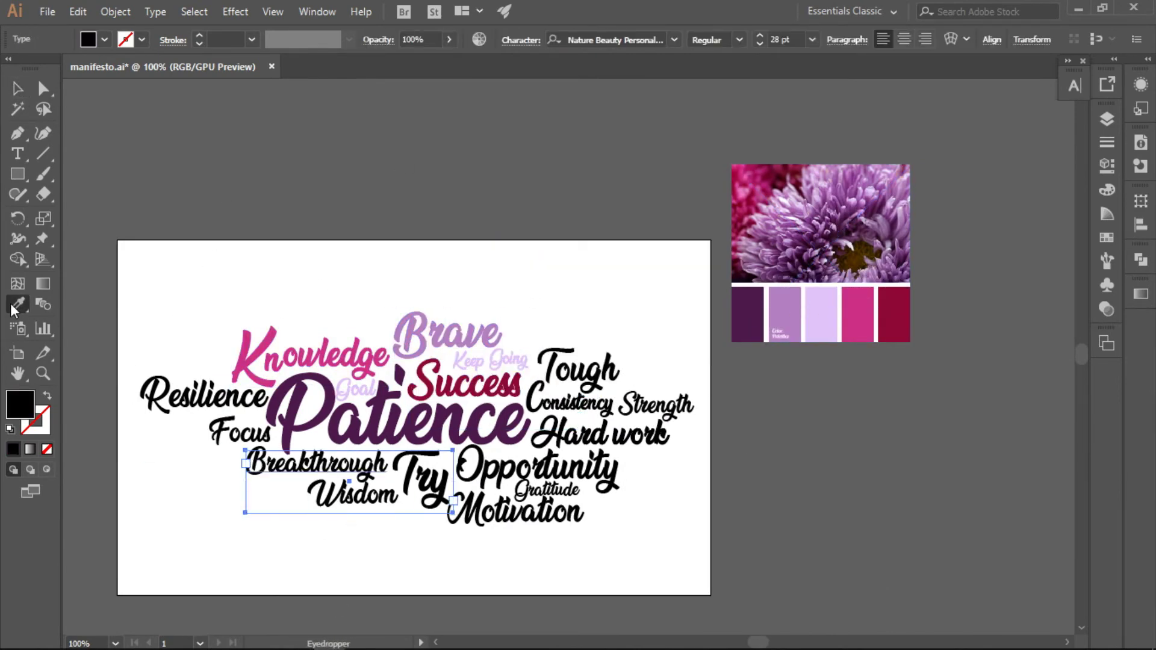
click(381, 501)
Color Wisdom pink and Resilience pale lavender from the palette.
key(i)
click(857, 313)
key(v)
click(424, 482)
key(i)
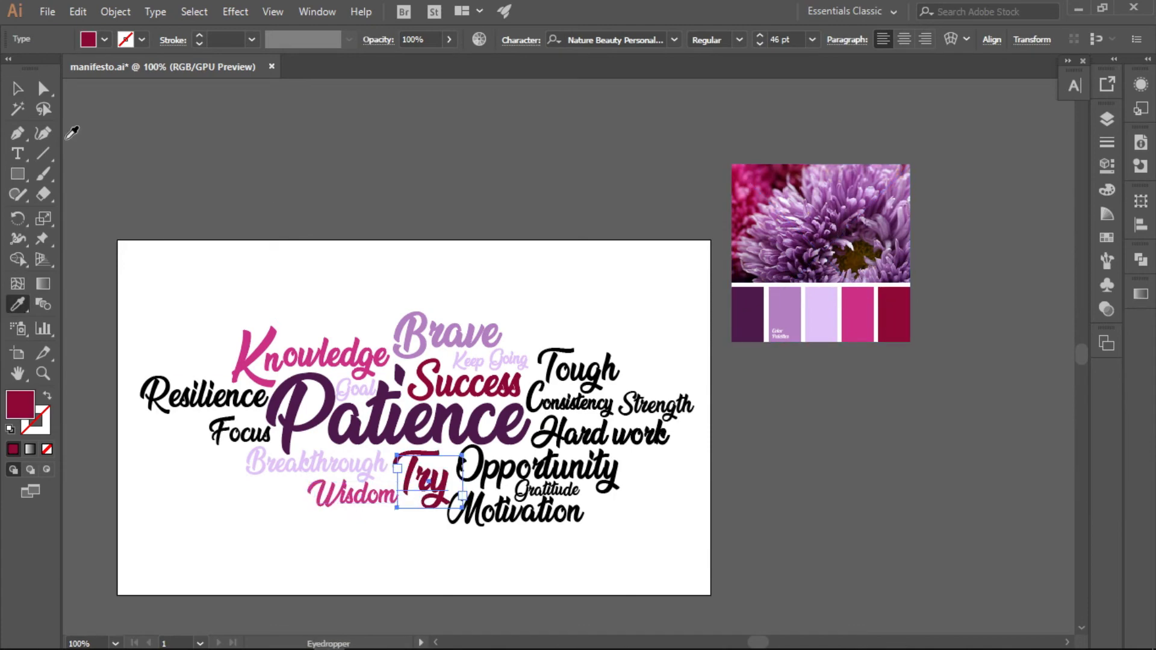
ctrl+click(240, 431)
click(894, 313)
Color Focus crimson and Gratitude pale purple from the palette.
ctrl+click(524, 277)
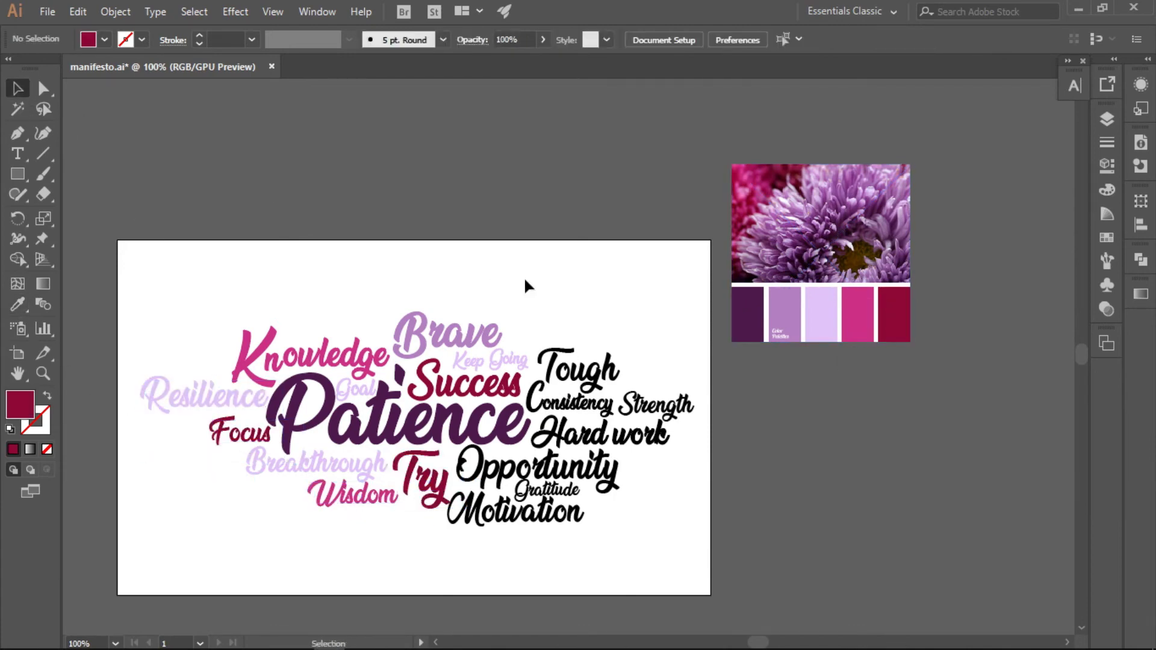
ctrl+click(560, 491)
click(894, 313)
key(ctrl+z)
click(17, 88)
right_click(510, 513)
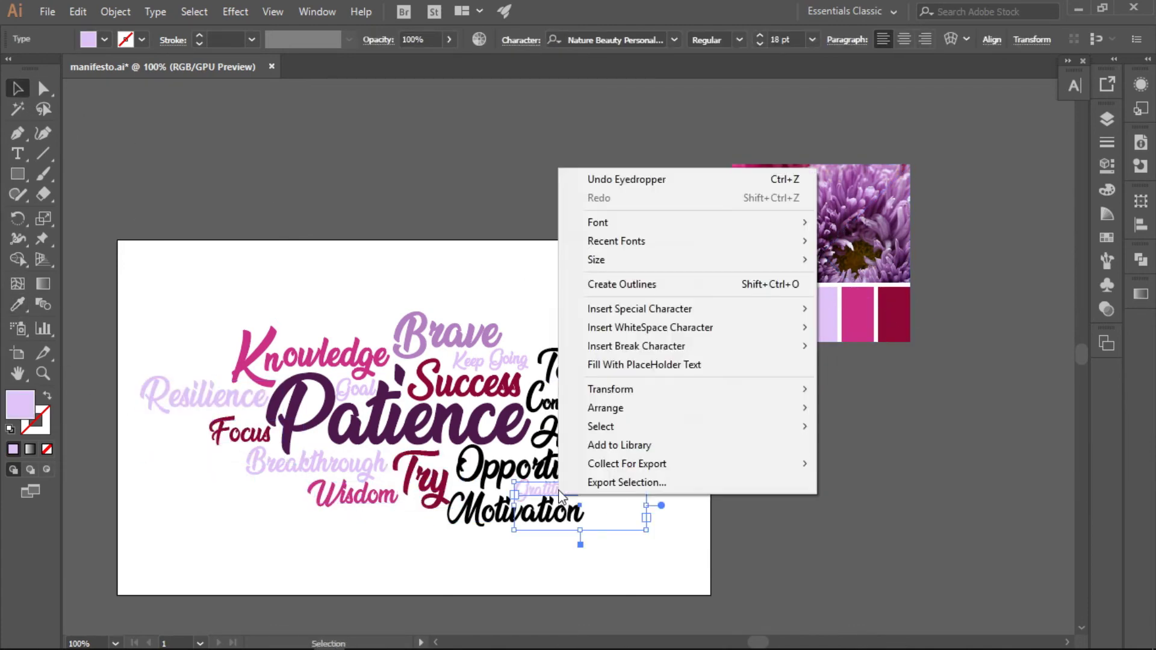
key(Escape)
Select and enter the Opportunity group, then exit back to the full artboard at 100%.
click(586, 472)
double_click(588, 475)
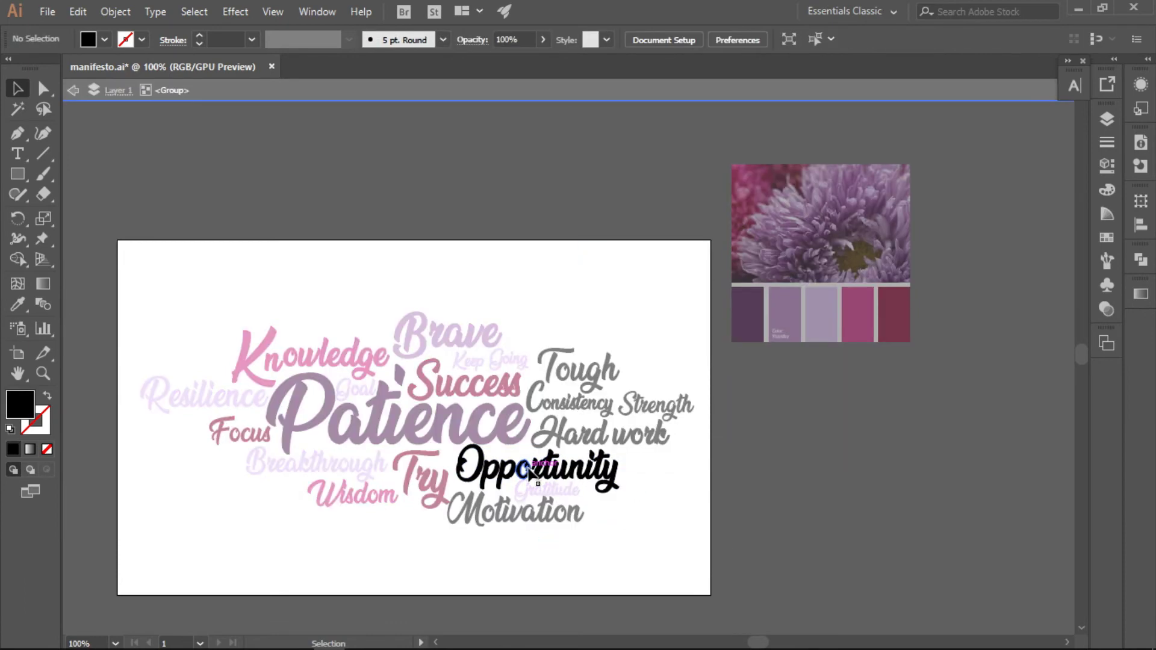
key(ctrl+minus)
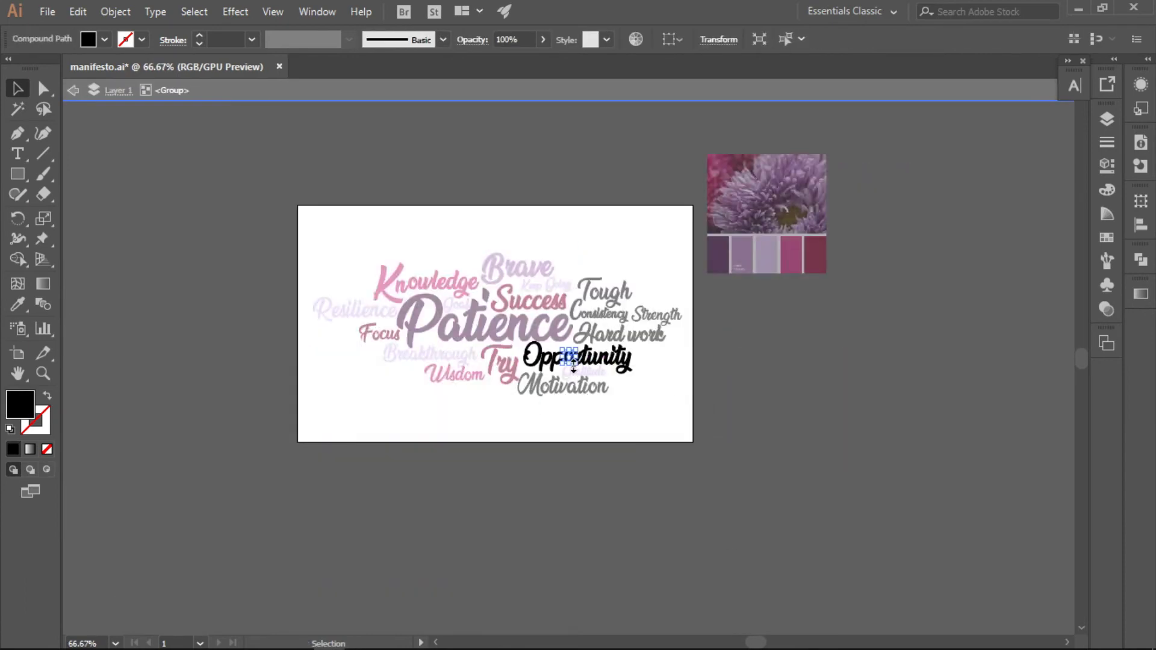
scroll(573, 361, up, 3)
key(Escape)
key(ctrl+1)
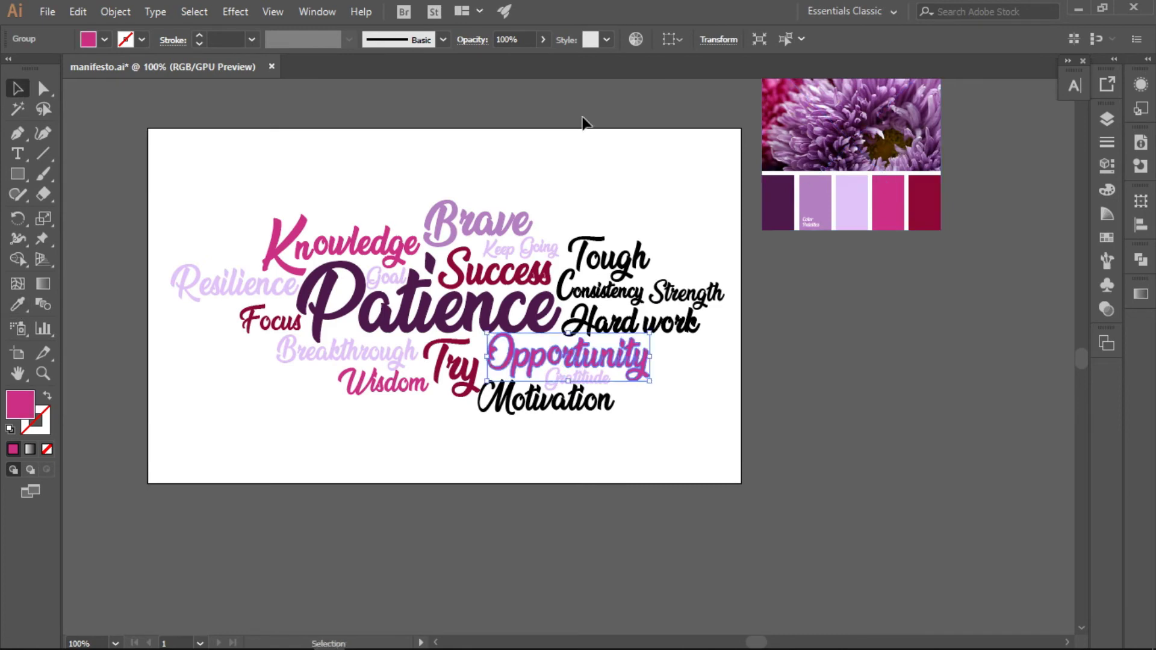
Color Consistency pink, Strength dark purple and Hard work medium purple.
click(602, 290)
click(18, 304)
click(566, 355)
ctrl+click(686, 293)
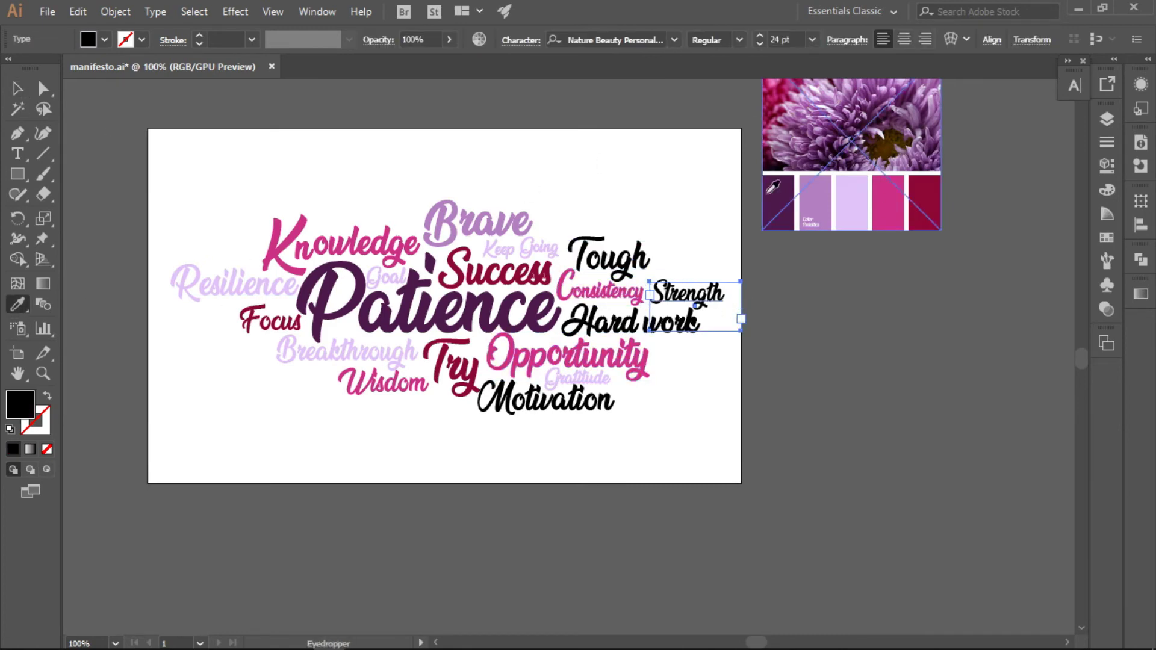
ctrl+click(621, 337)
click(815, 202)
Color Motivation dark purple and Tough crimson from the palette.
ctrl+click(518, 464)
ctrl+click(542, 400)
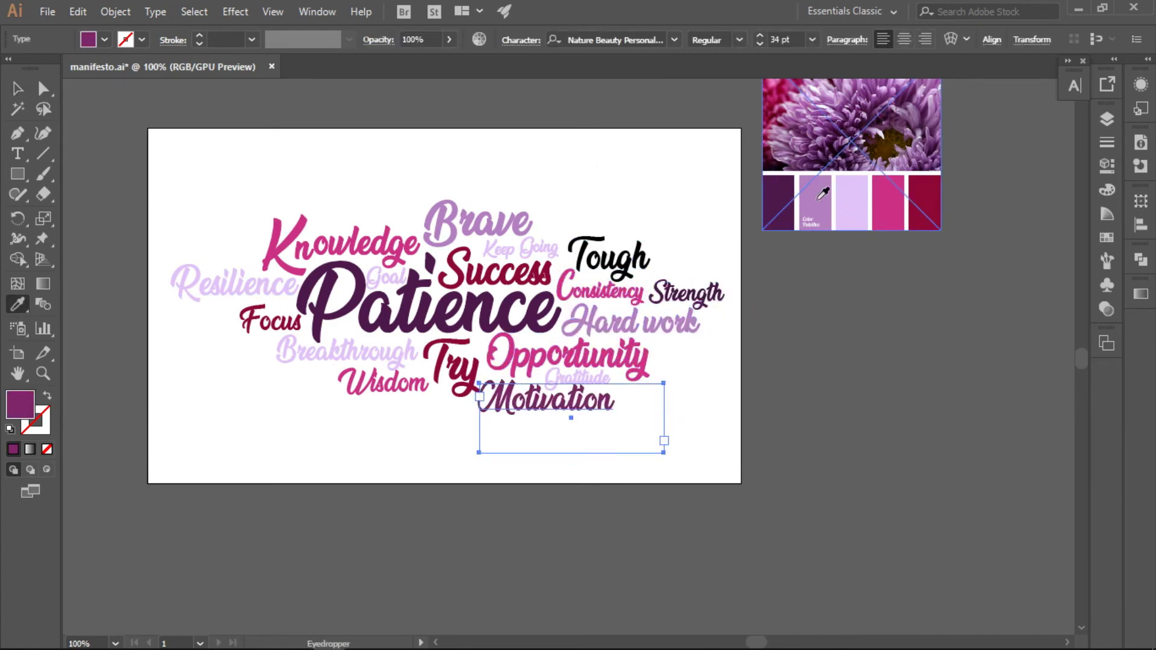
ctrl+click(573, 145)
ctrl+click(608, 257)
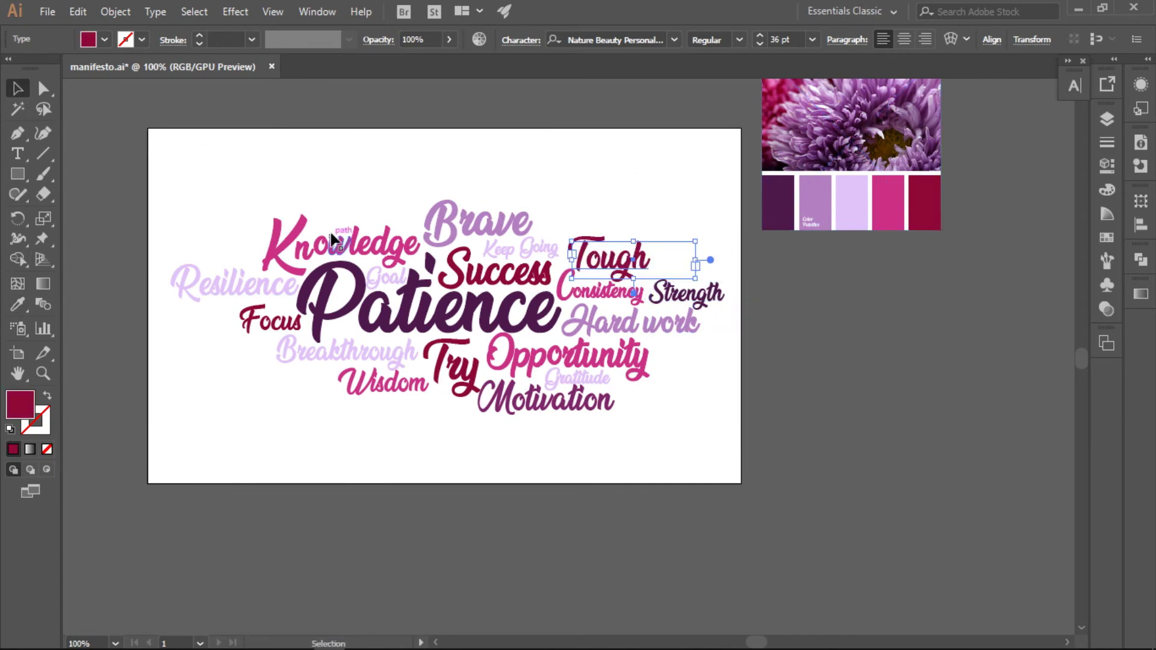
Convert Tough to outlines and open its outlined group for editing.
click(114, 291)
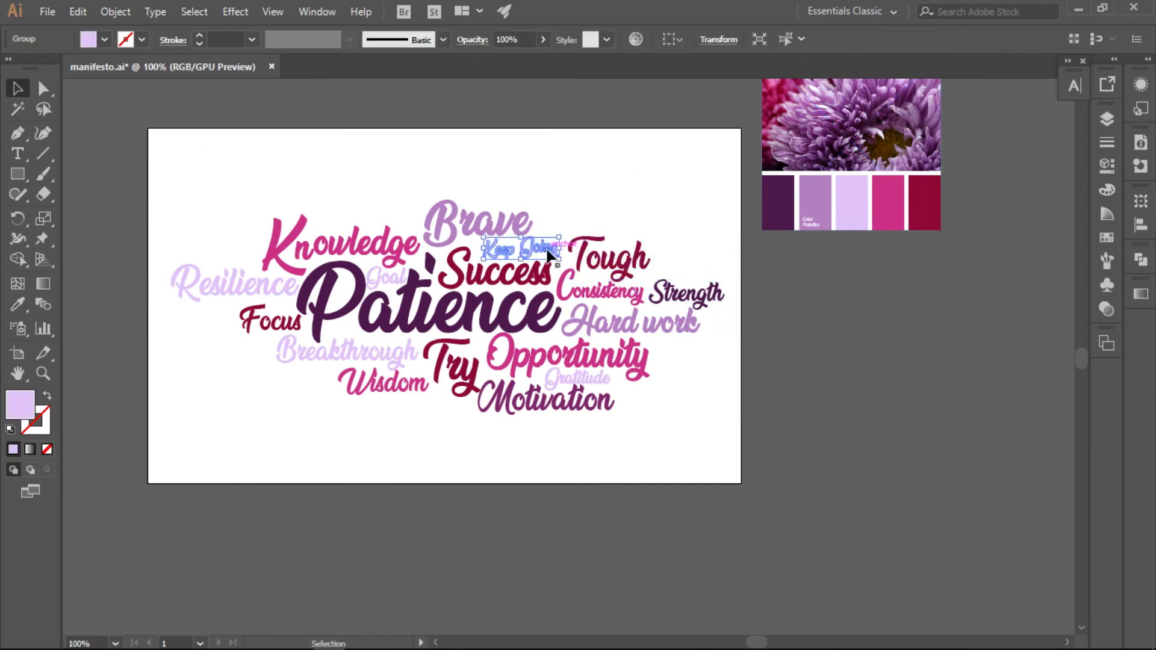
right_click(581, 245)
click(656, 365)
double_click(569, 234)
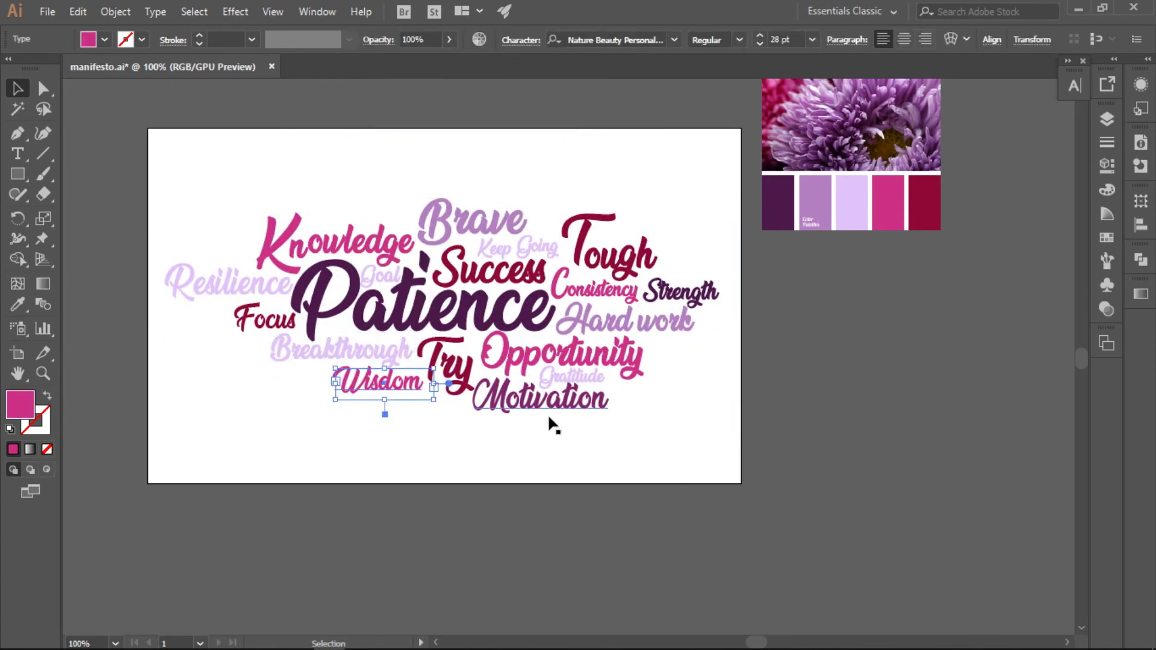
right_click(263, 295)
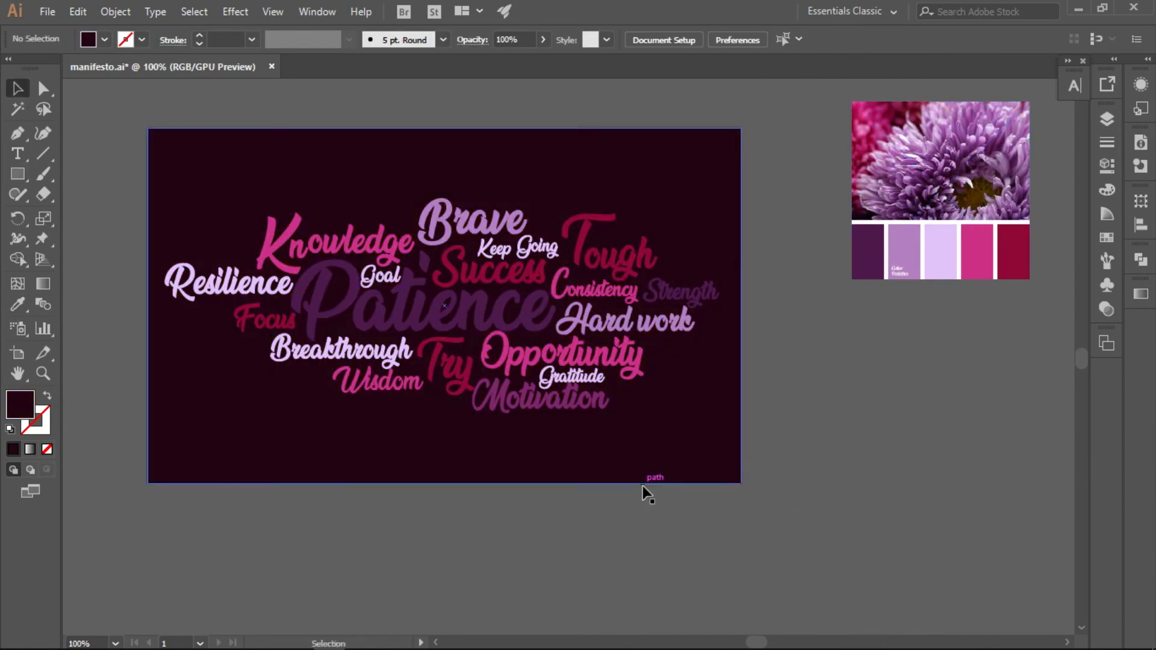
Type the new word 'Positivity' on the dark maroon background.
click(739, 355)
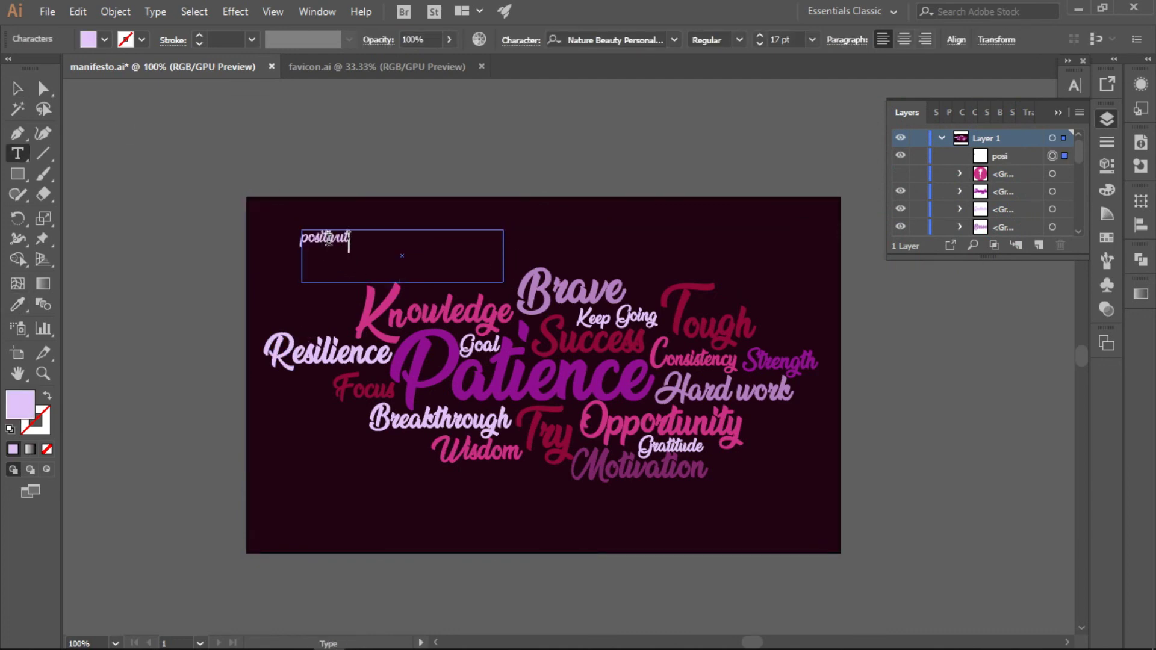
key(ctrl+equal)
text(tivity)
key(ctrl+a)
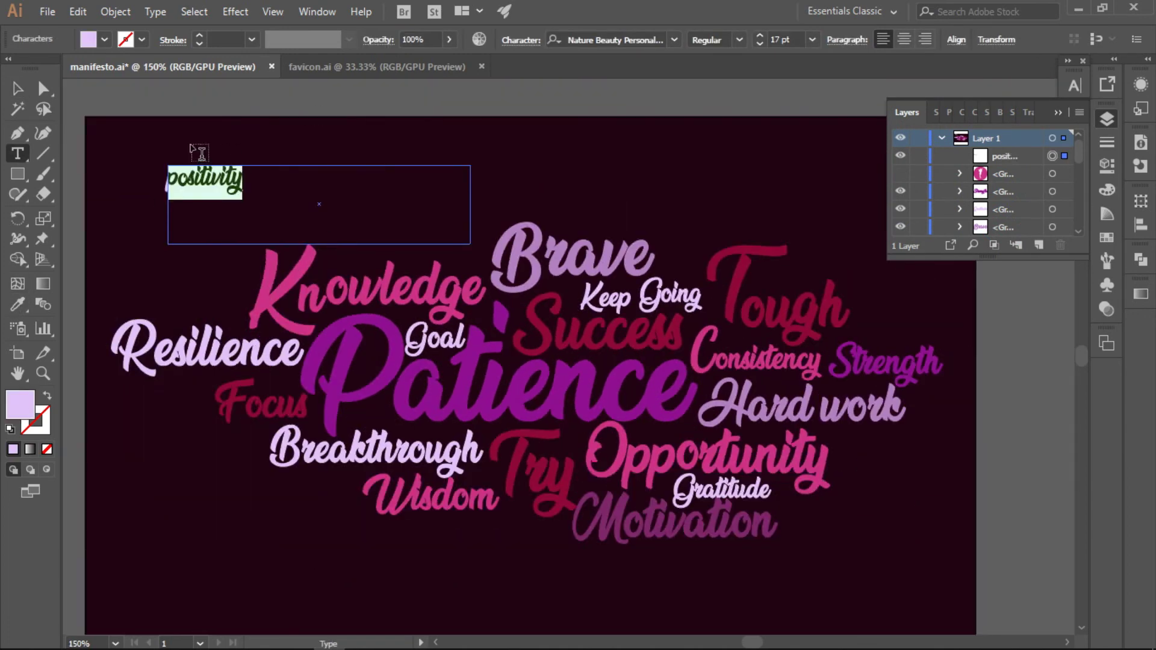
key(ctrl+shift+period)
key(ctrl+shift+period)
Move Positivity into the gap above Knowledge and convert it to outlines.
key(Escape)
drag(265, 184, 461, 247)
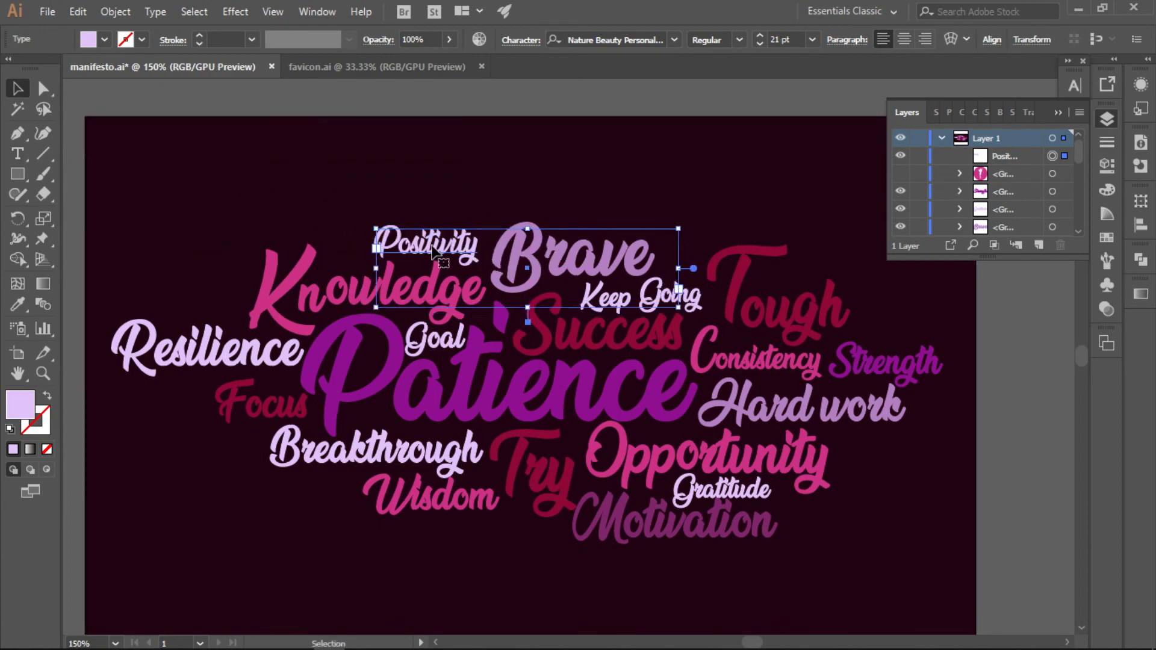
key(ctrl+shift+o)
key(ctrl+0)
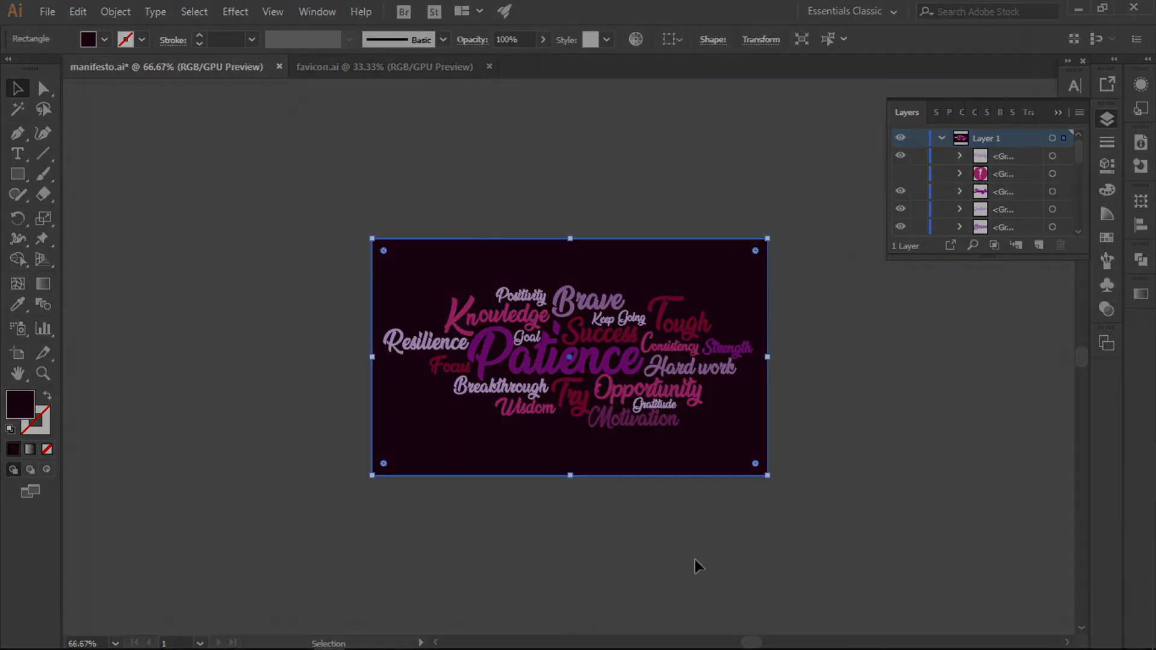